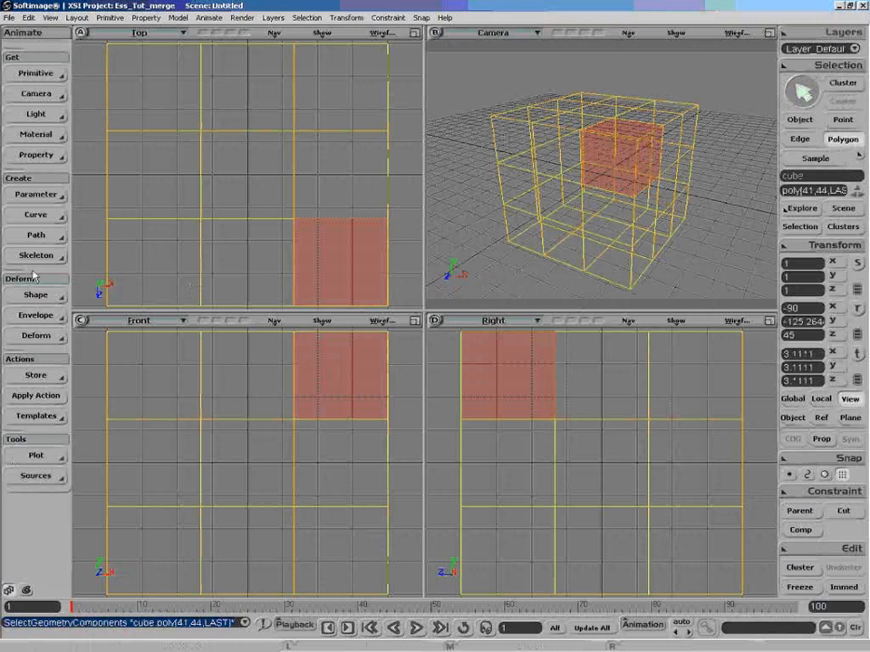
Apply Local Subdivision Refinement to the cube's selected corner polygons with subdivision level 2 and the Catmull-Clark rule.
key("1")
left_click(39, 418)
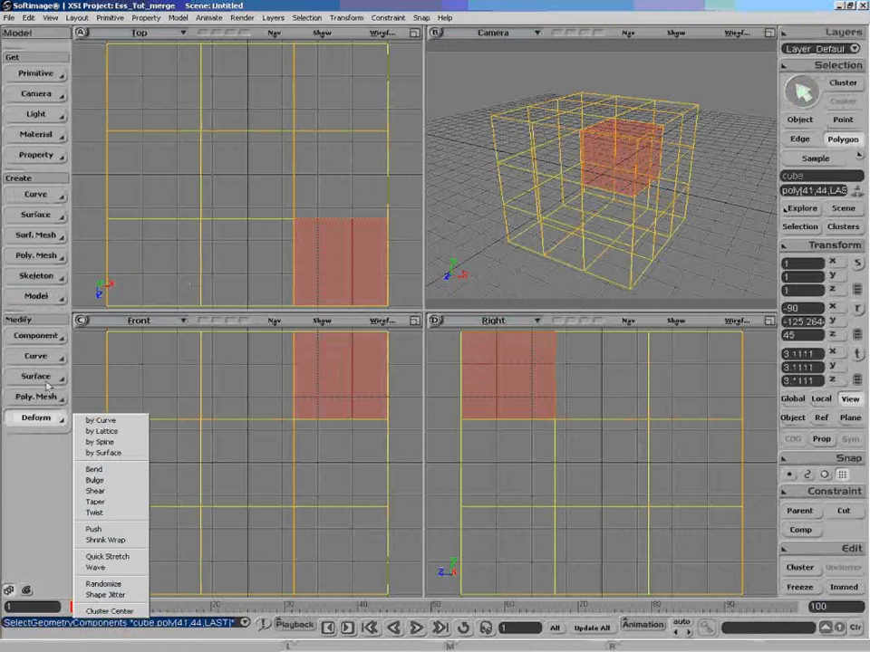
left_click(41, 336)
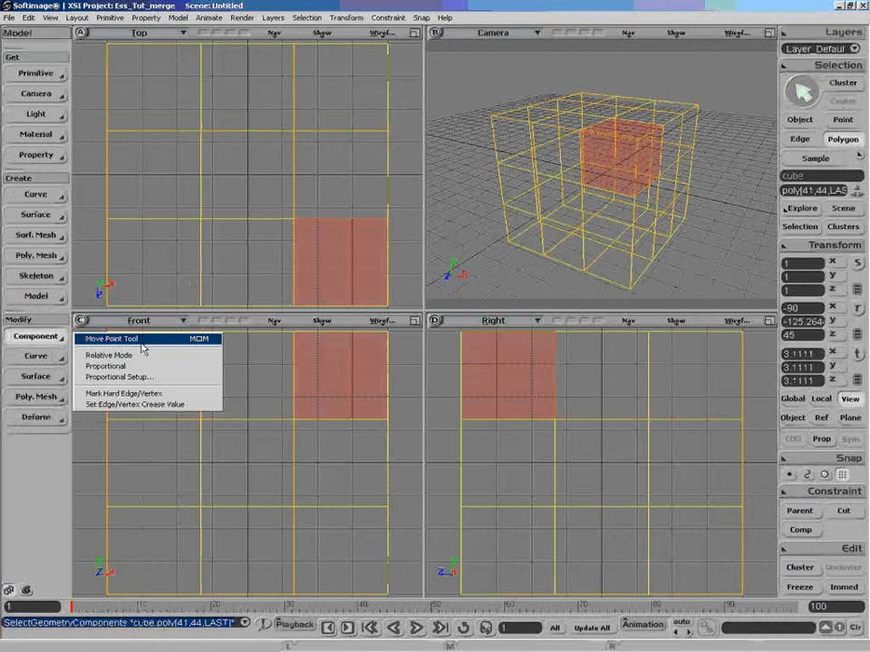
left_click(48, 399)
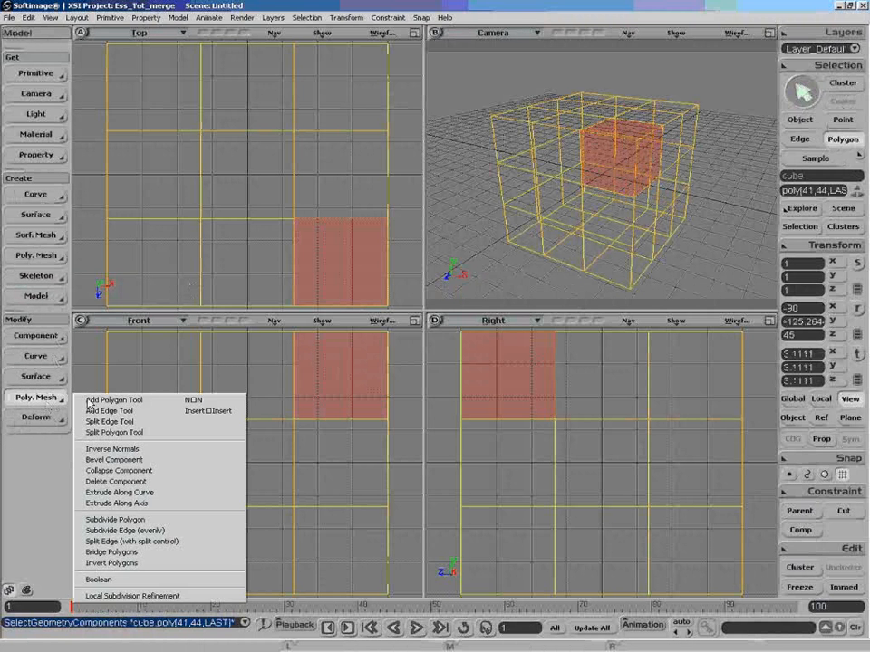
left_click(172, 596)
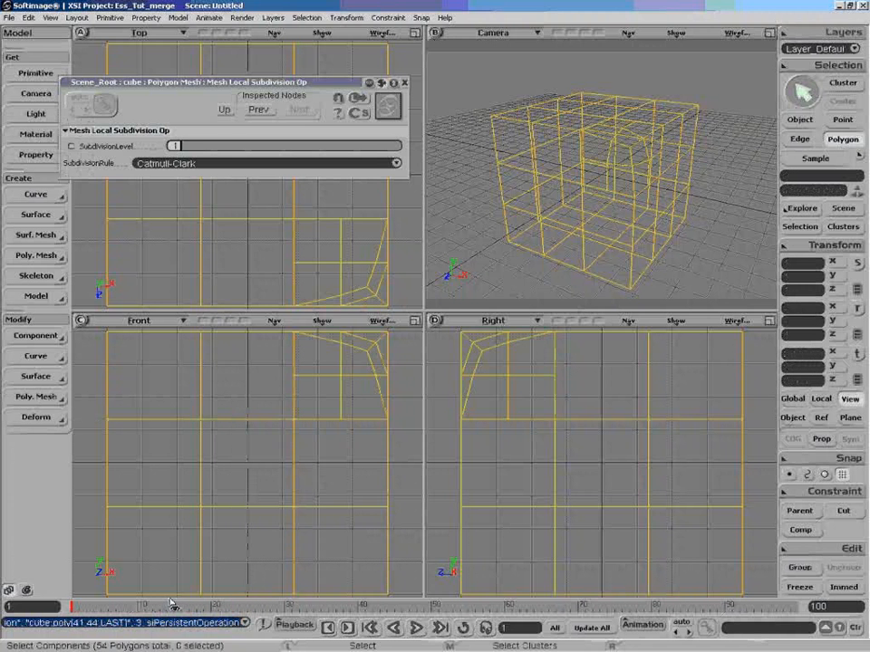
left_click_drag(195, 152, 236, 149)
left_click(214, 164)
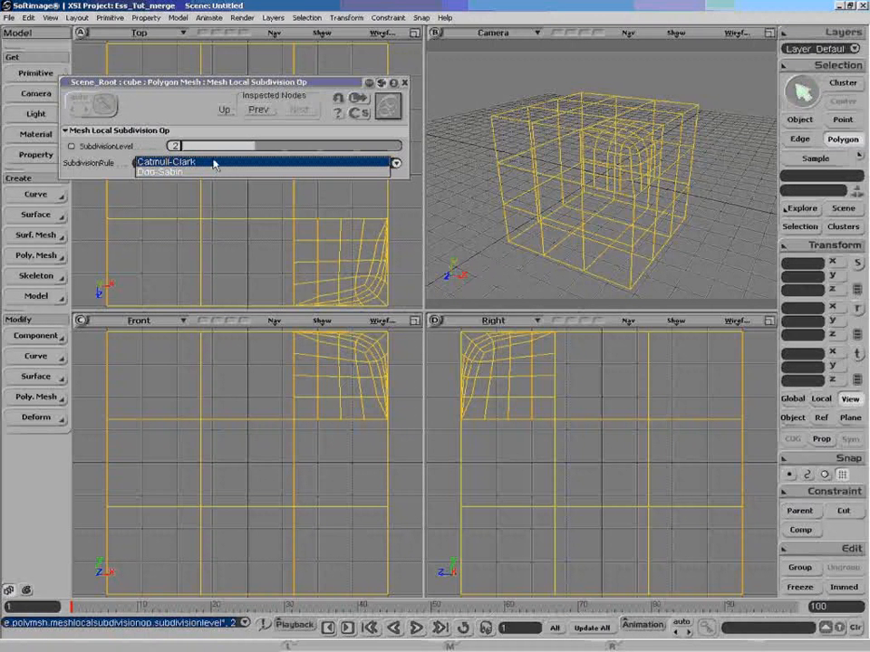
left_click(214, 164)
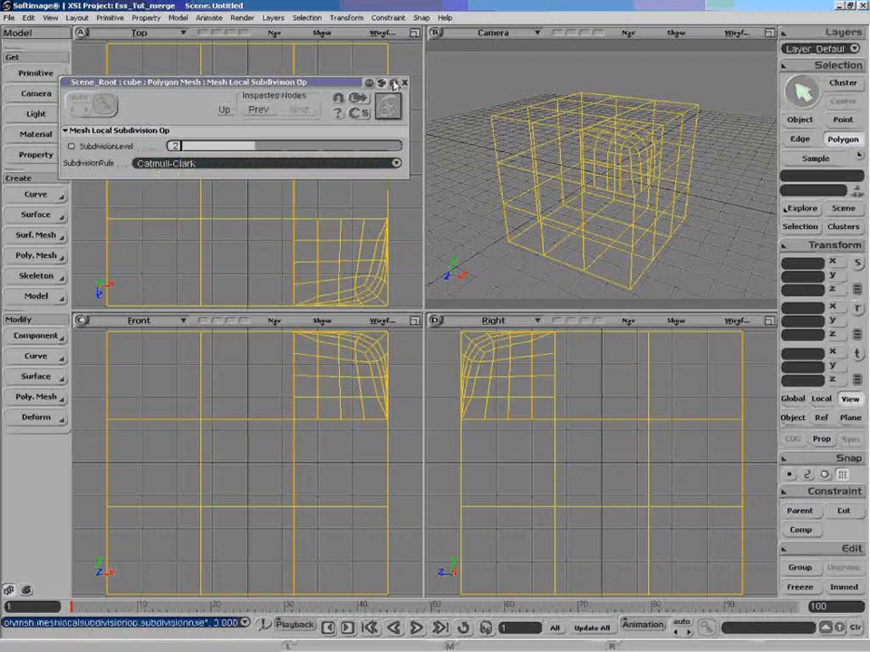
left_click(404, 83)
Select the whole cube and create a subdivision mesh from it with level 2 and the Catmull-Clark rule.
key("space")
left_click_drag(485, 107, 509, 136)
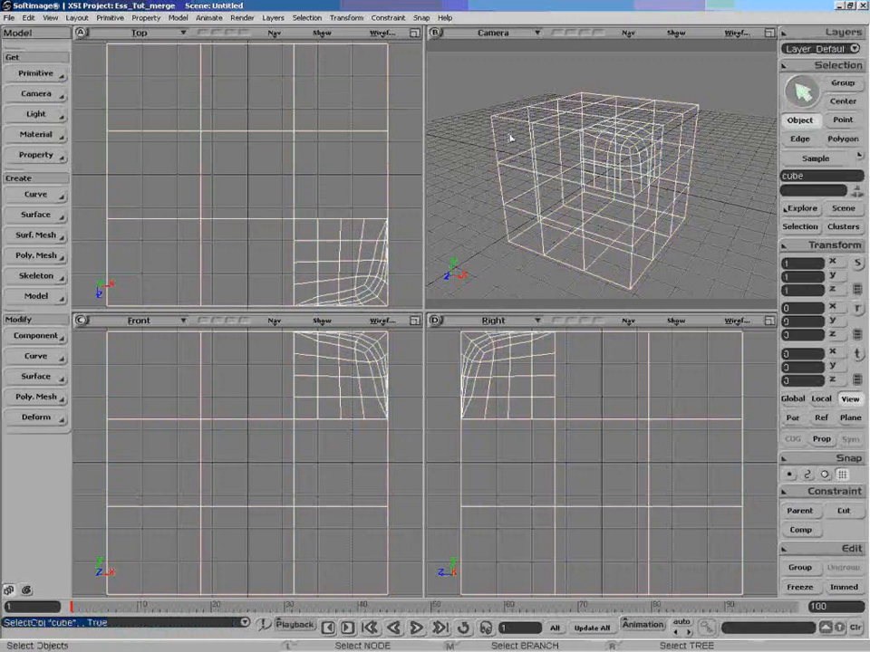
key("y")
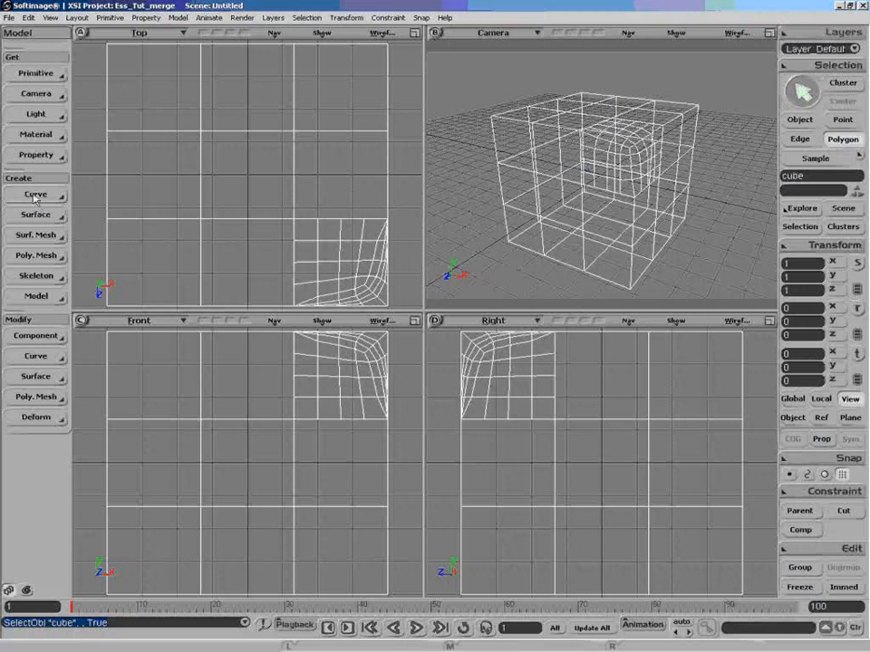
left_click(45, 256)
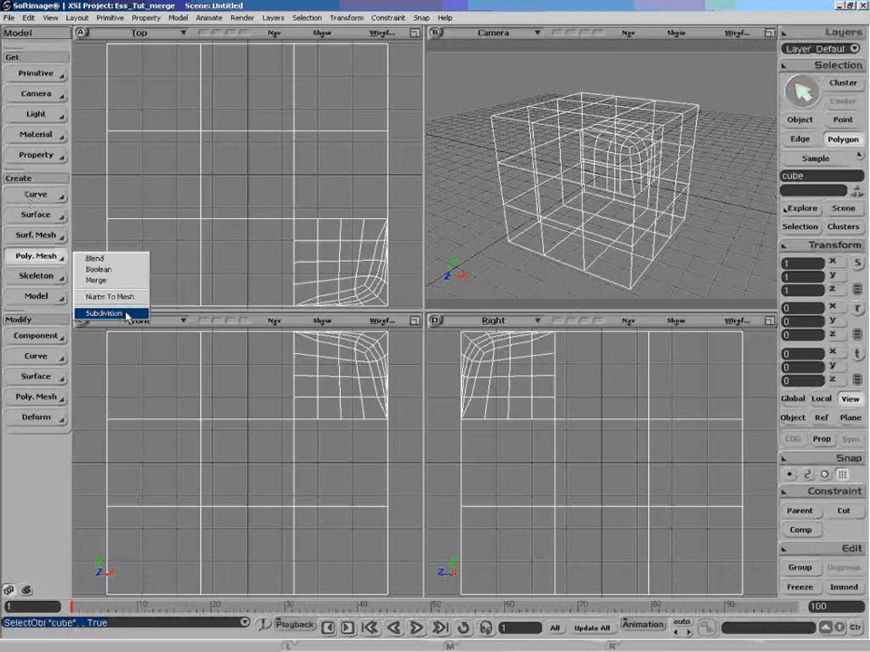
left_click(128, 315)
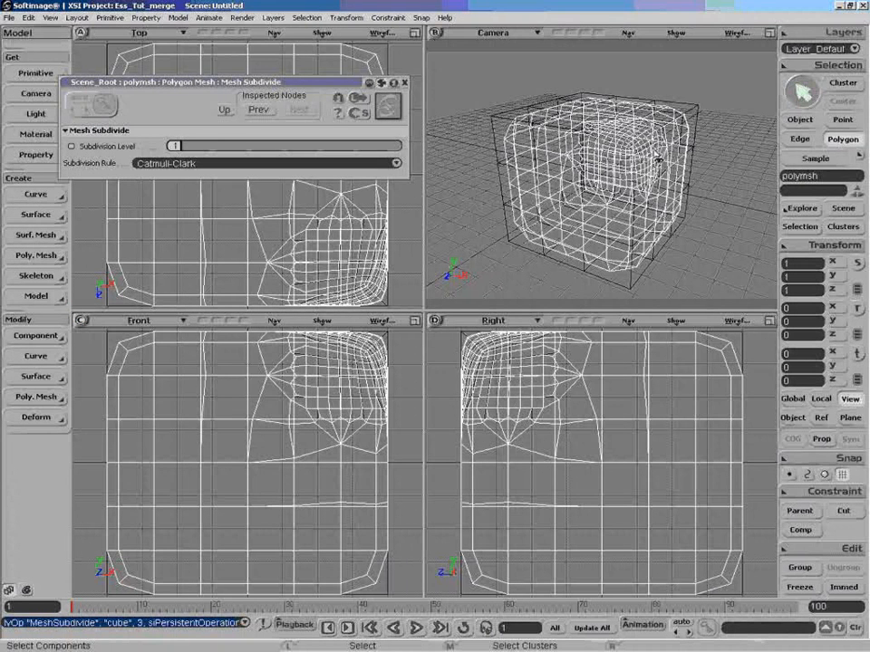
left_click_drag(201, 149, 226, 150)
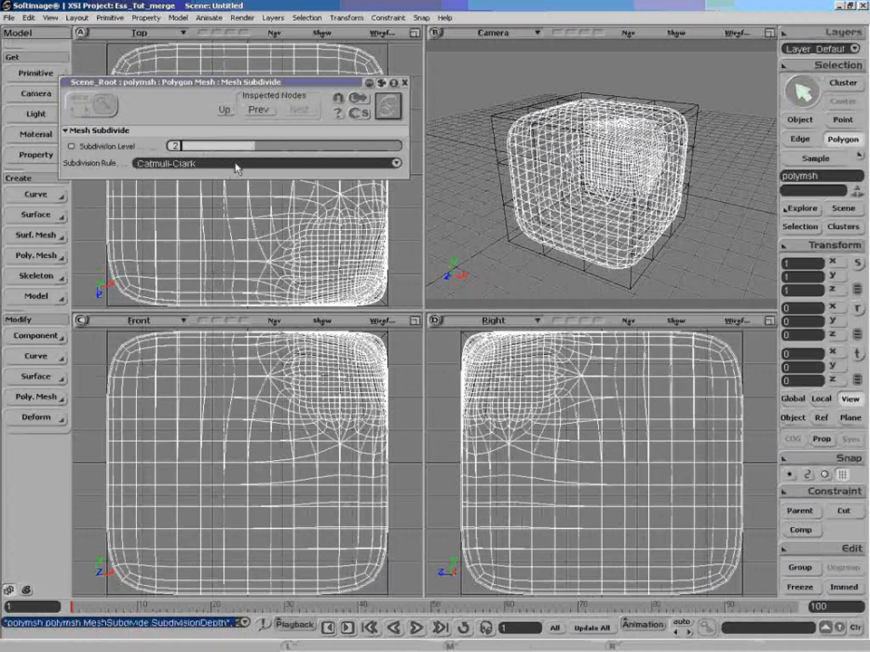
left_click(235, 167)
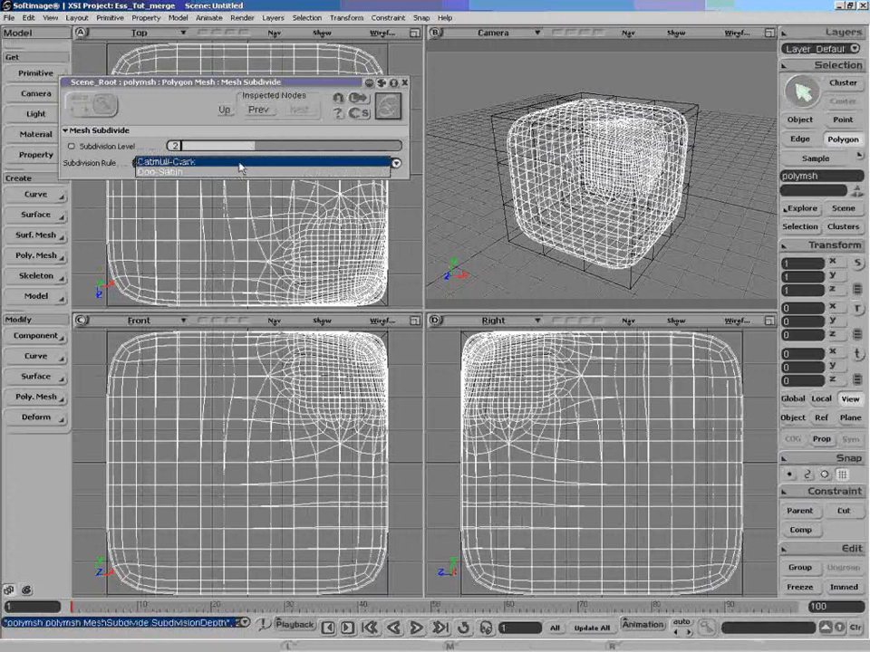
left_click(240, 167)
left_click(404, 82)
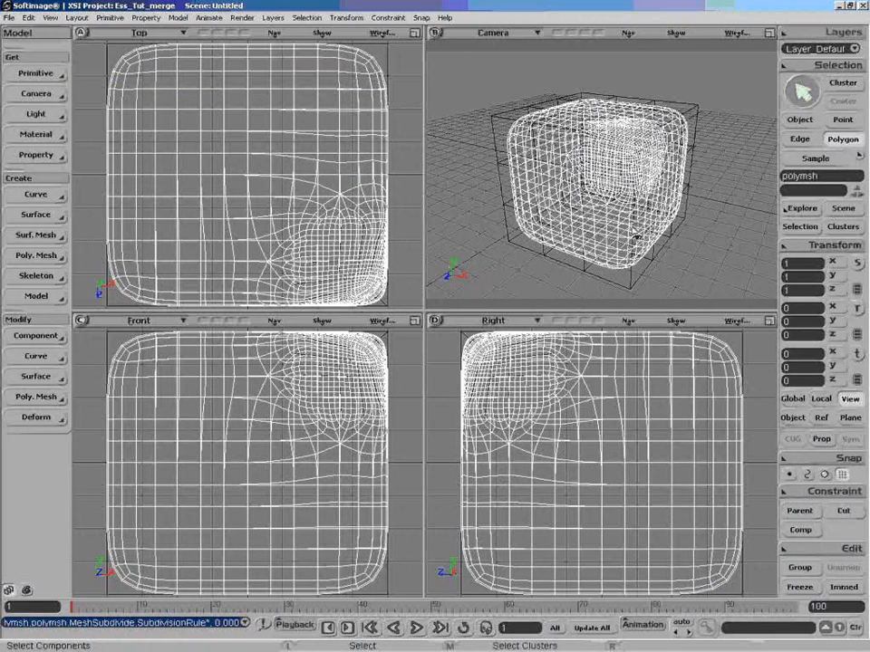
Select the original cube and pull its lower front corner point outward by about X 1.78, Y -5.13, Z 1.6.
left_click(634, 295)
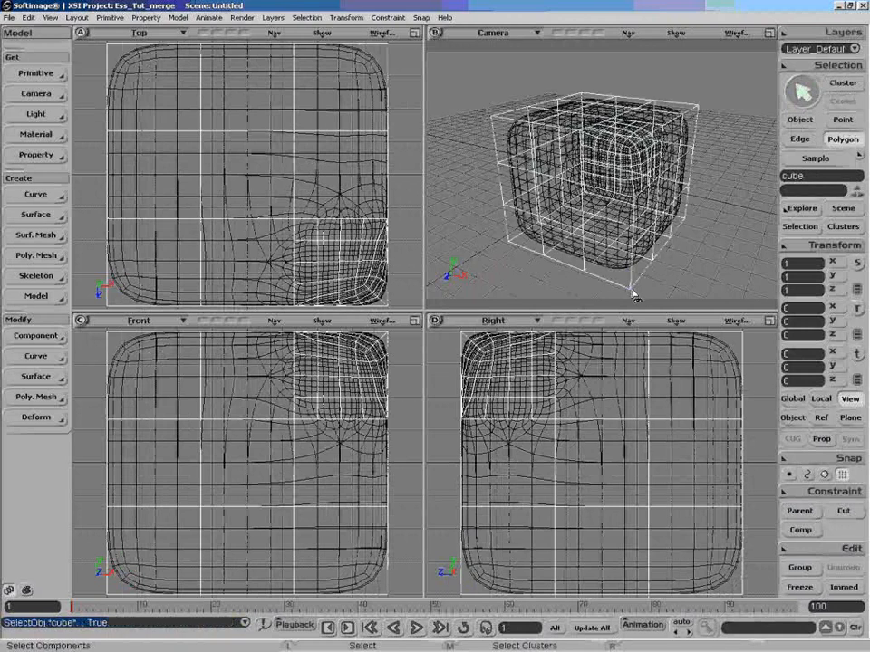
key("z")
right_click(660, 286)
left_click_drag(661, 286, 597, 295)
key("m")
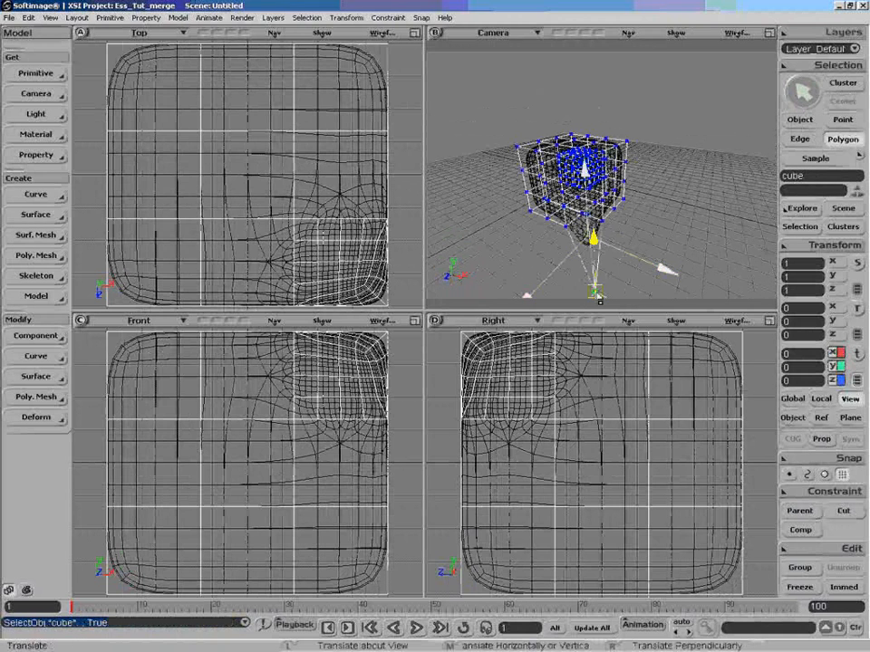
Maximize the camera view and examine how the pulled corner deforms the smoothed mesh from several angles.
key("o")
left_click_drag(639, 243, 656, 233)
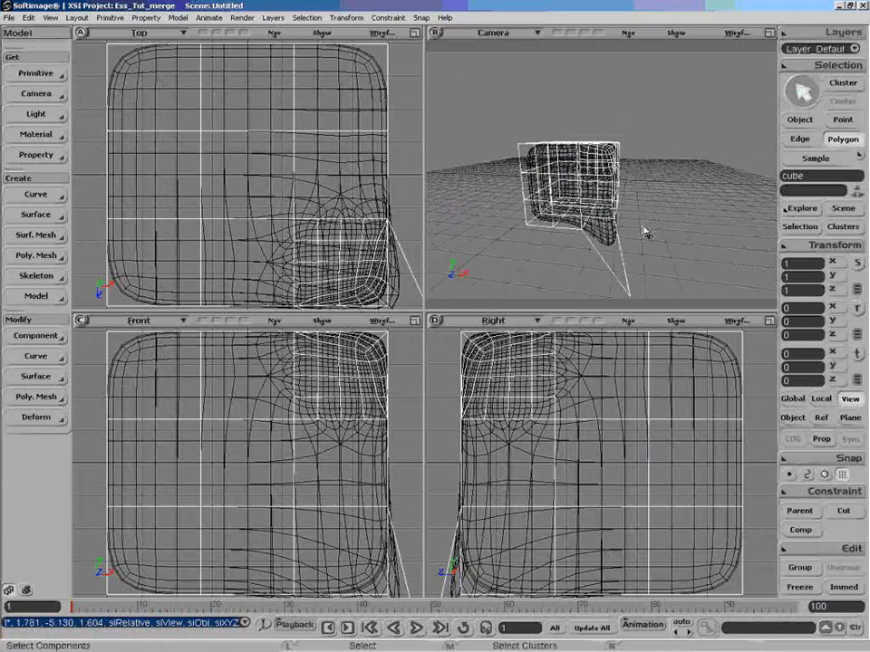
key("g")
key("z")
right_click(656, 240)
middle_click(654, 239)
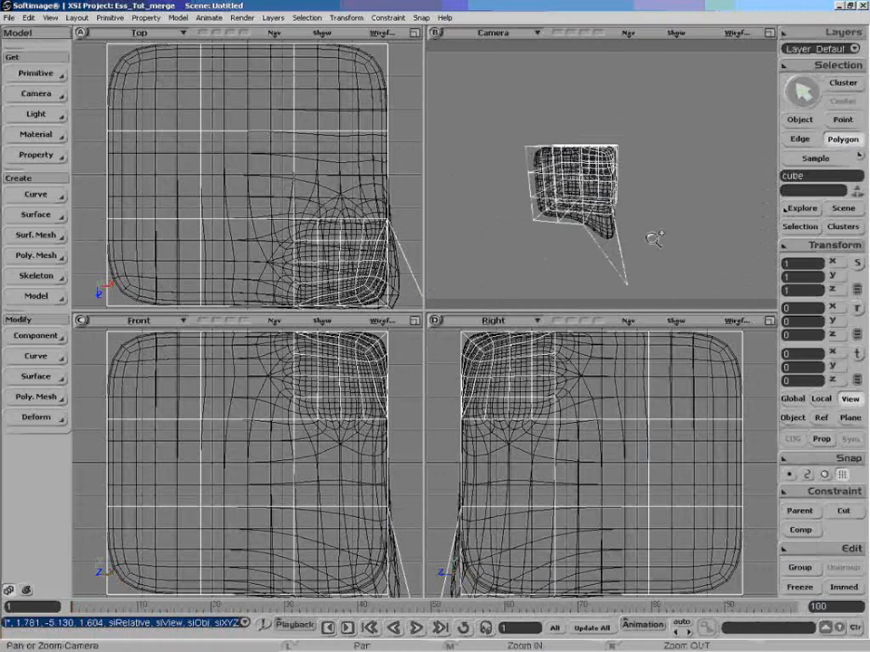
middle_click(654, 239)
key("F12")
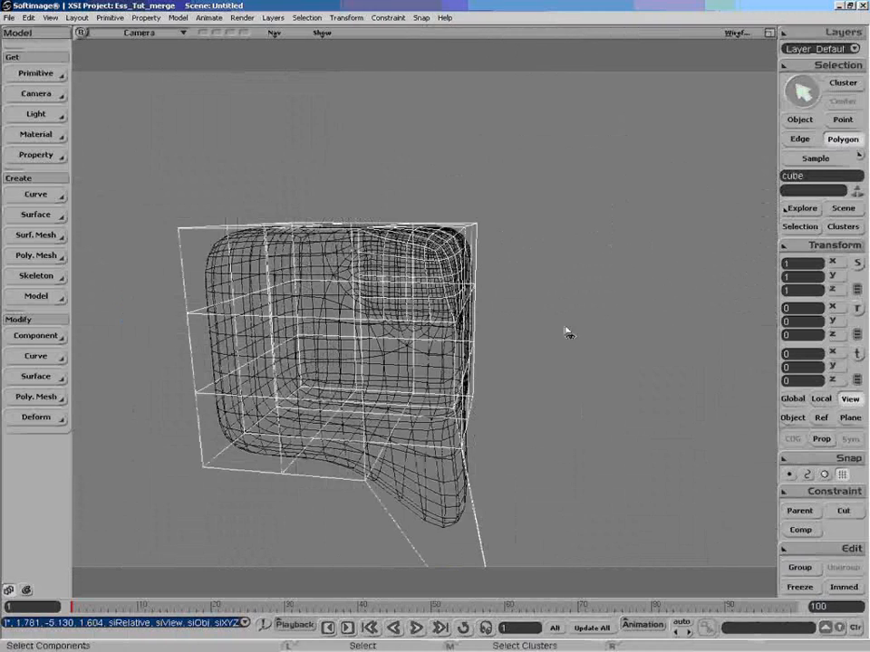
key("z")
left_click_drag(566, 331, 593, 276)
key("o")
left_click_drag(621, 357, 507, 337)
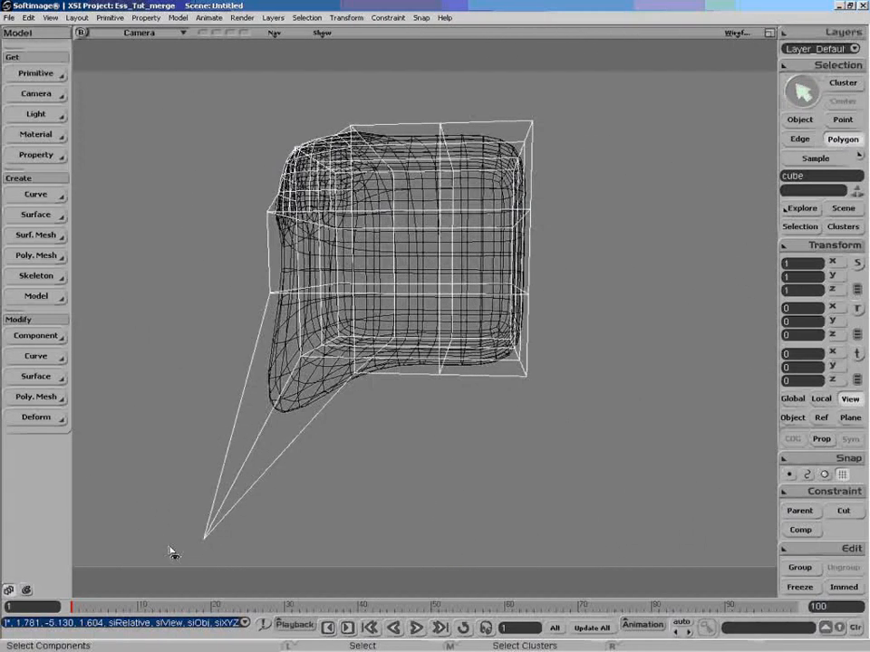
Tag the pulled-out corner point of the cube and set its edge/vertex crease value to 1.667.
key("t")
left_click_drag(190, 520, 227, 546)
key("y")
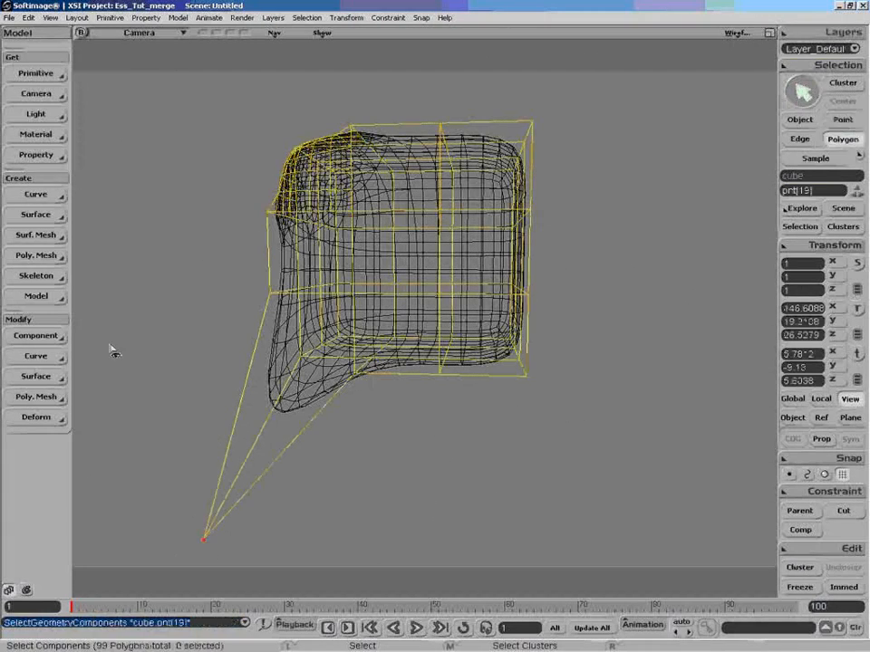
left_click(36, 338)
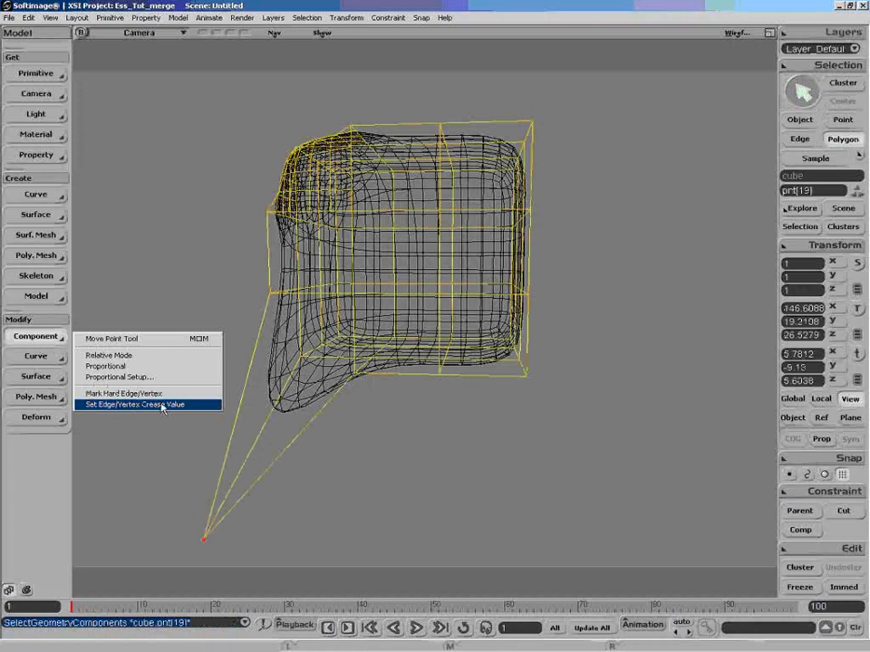
left_click(195, 270)
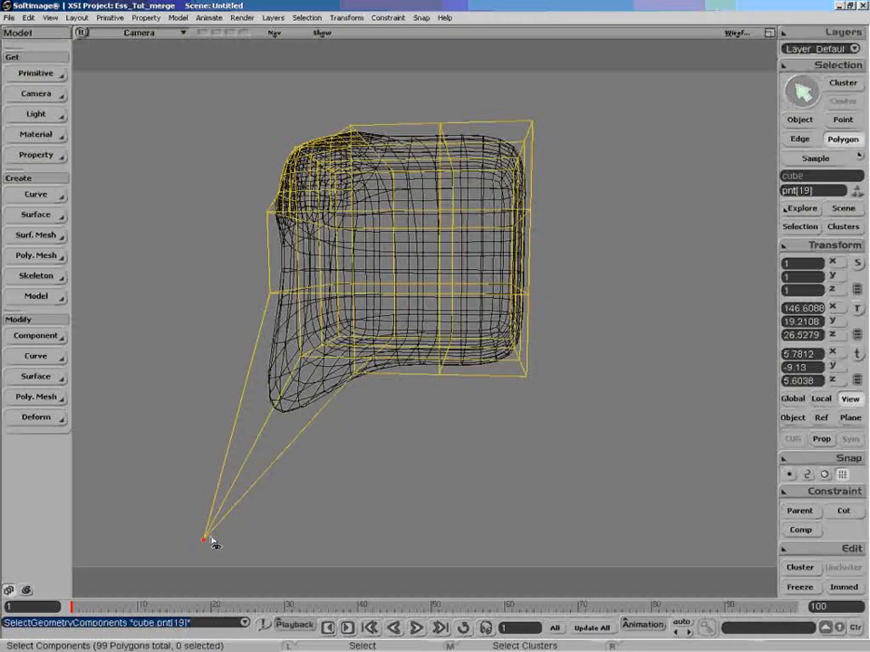
left_click(41, 336)
left_click(141, 405)
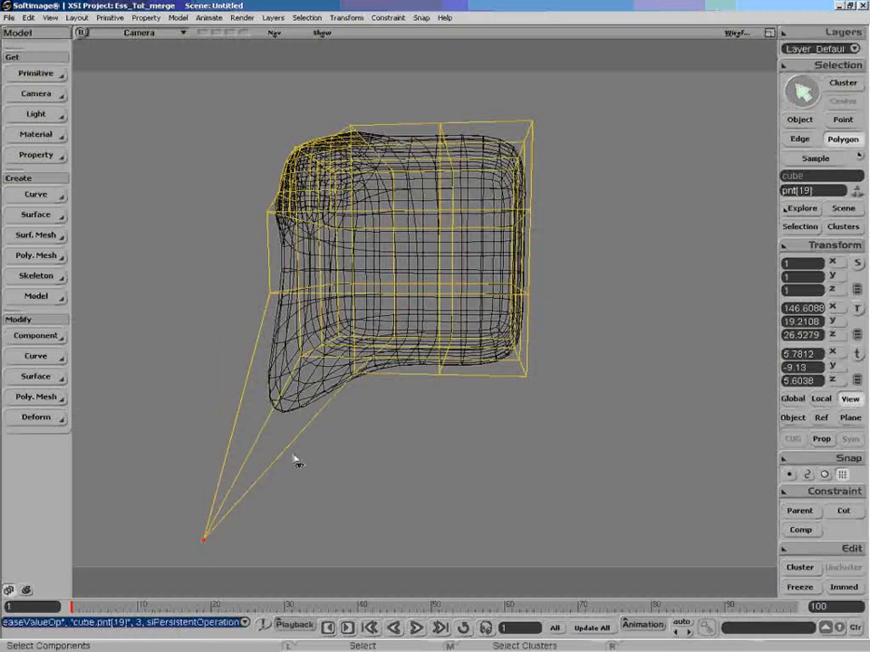
mouse_move(194, 147)
left_mouse_down()
mouse_move(225, 150)
mouse_move(210, 152)
left_mouse_up()
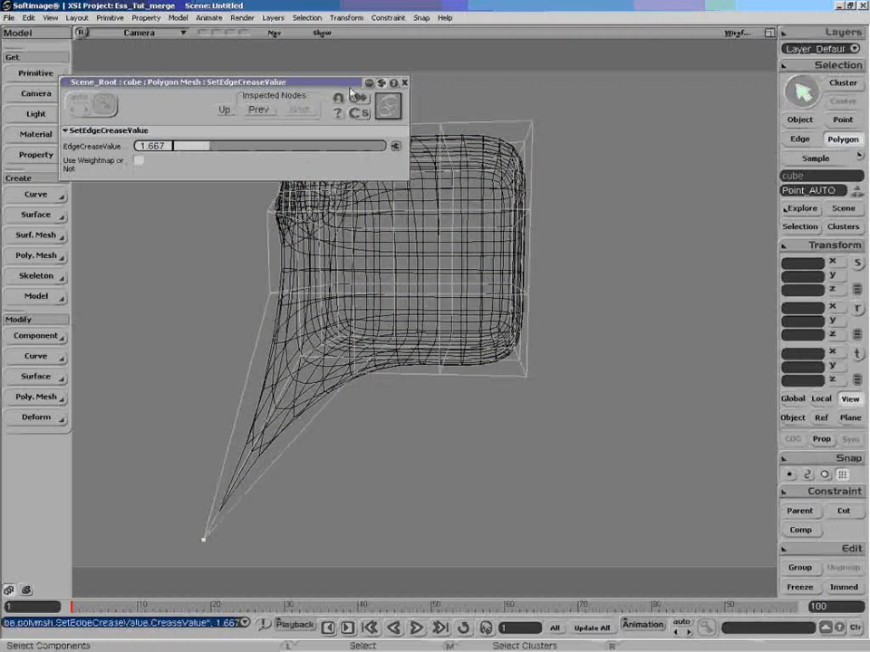
left_click(404, 83)
Select two of the cube's edges meeting at the pulled-out corner and set their crease value to 1.635.
key("o")
left_click_drag(288, 508, 323, 501)
key("e")
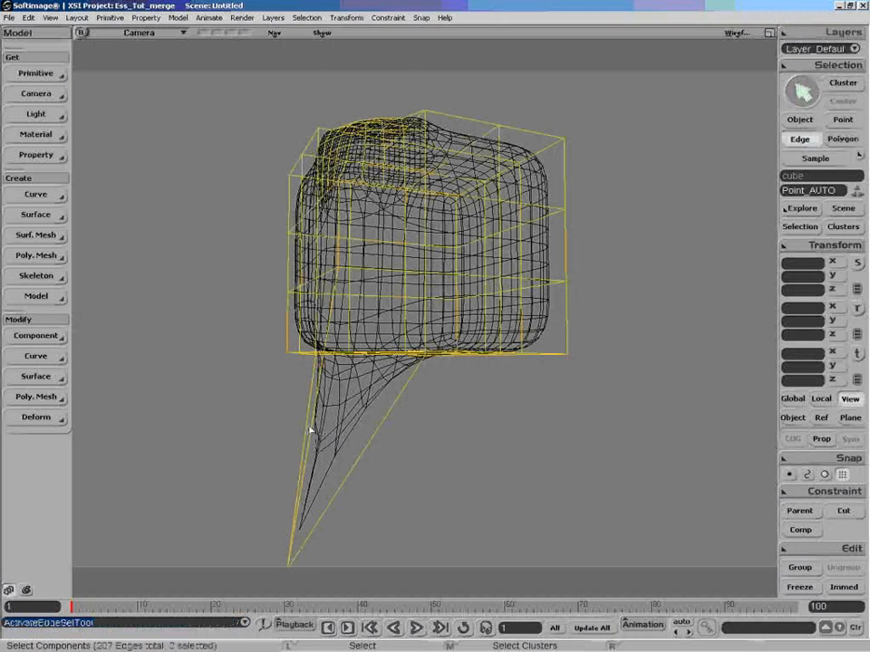
left_click(306, 428)
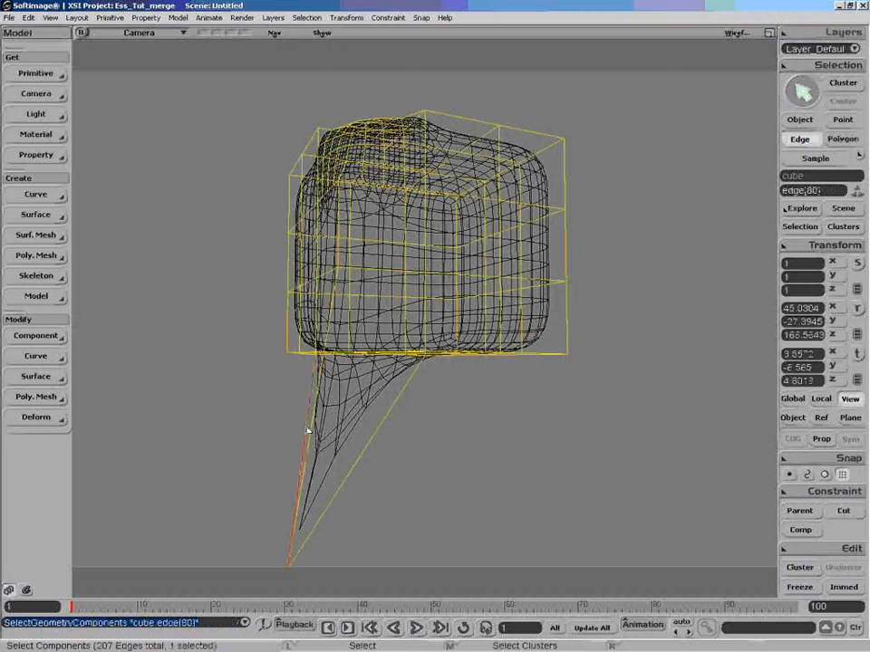
left_click(366, 457, "shift")
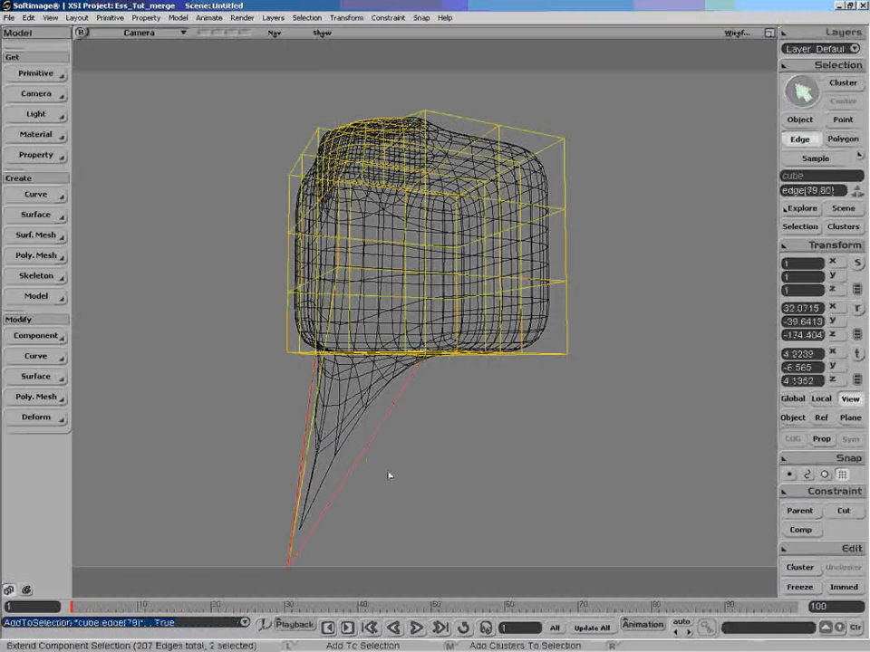
left_click(41, 335)
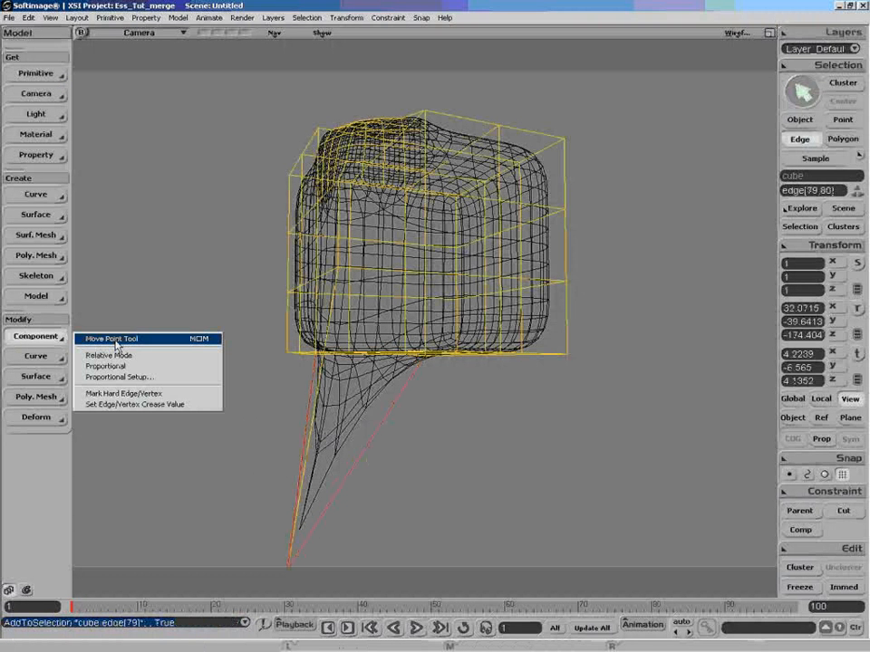
left_click(136, 404)
left_click_drag(178, 146, 210, 150)
left_click(405, 82)
Select the original cube cage and hide it so only the creased subdivision mesh is displayed.
key("z")
right_click_drag(496, 483, 453, 486)
left_click_drag(454, 486, 445, 460)
key("o")
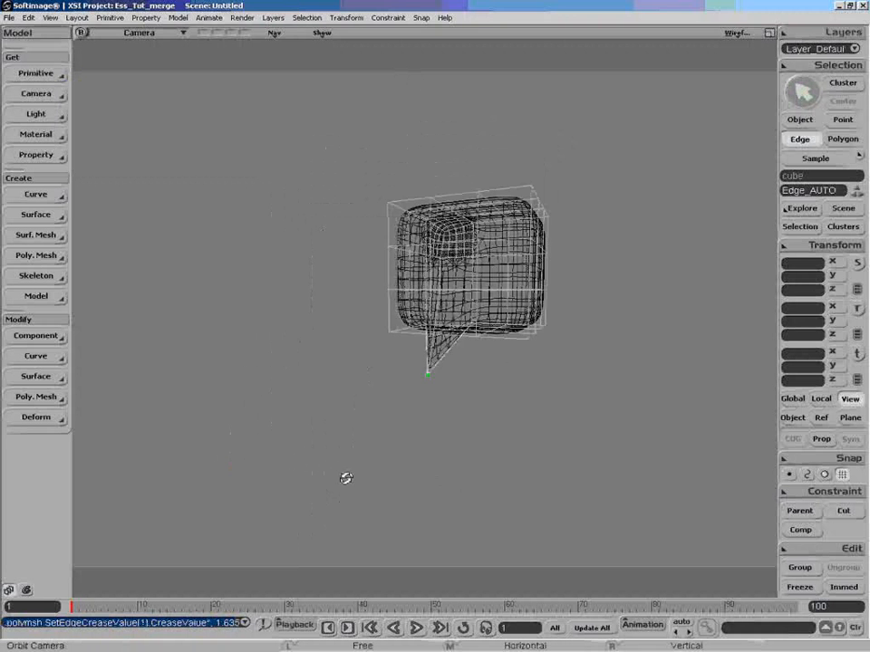
key("space")
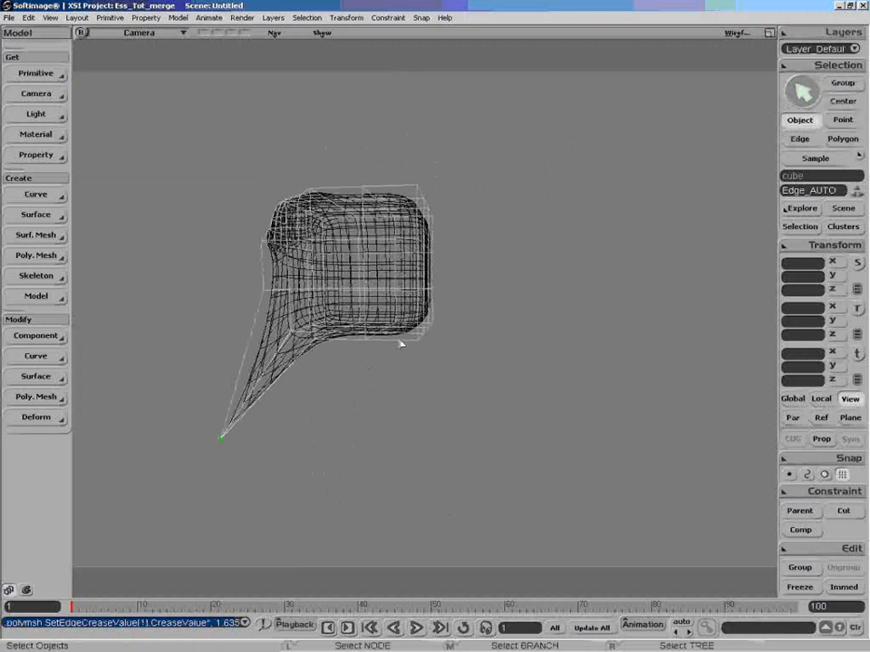
left_click(419, 335)
left_click(409, 321)
left_click(413, 340)
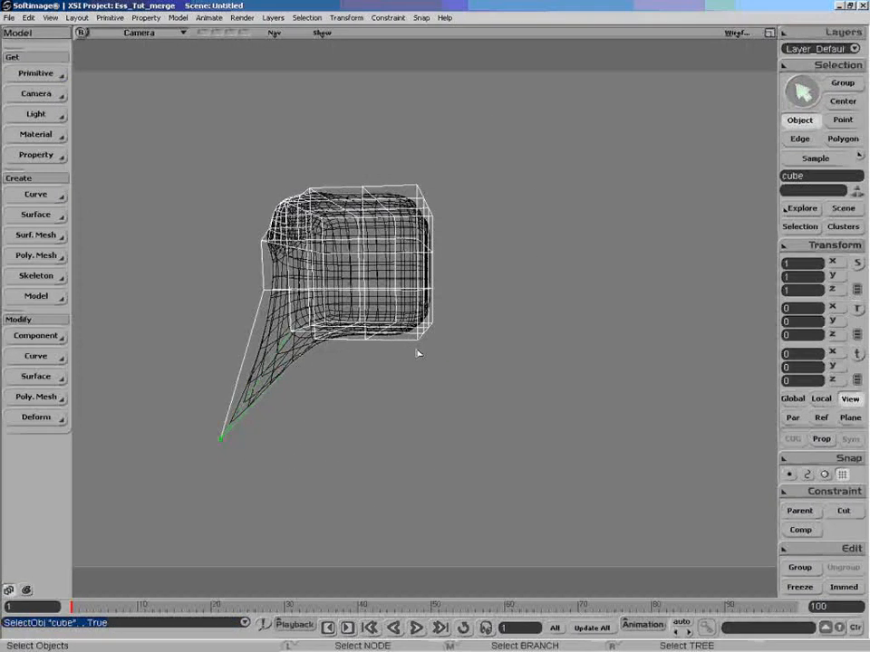
key("e")
key("h")
Select the hidden cube in the scene explorer and unhide it.
key("o")
left_click_drag(358, 460, 326, 454)
key("space")
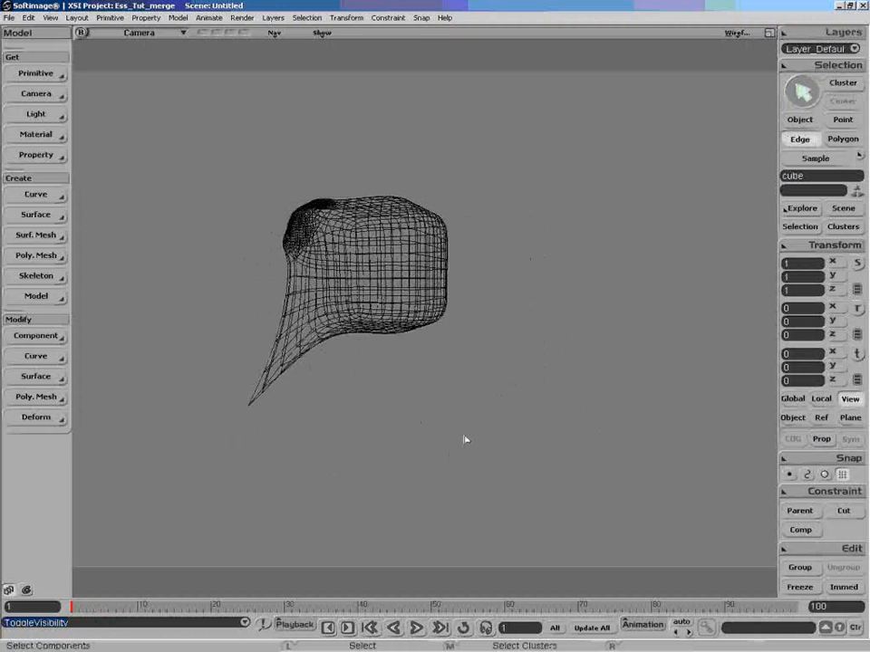
key("8")
left_click(329, 546)
key("h")
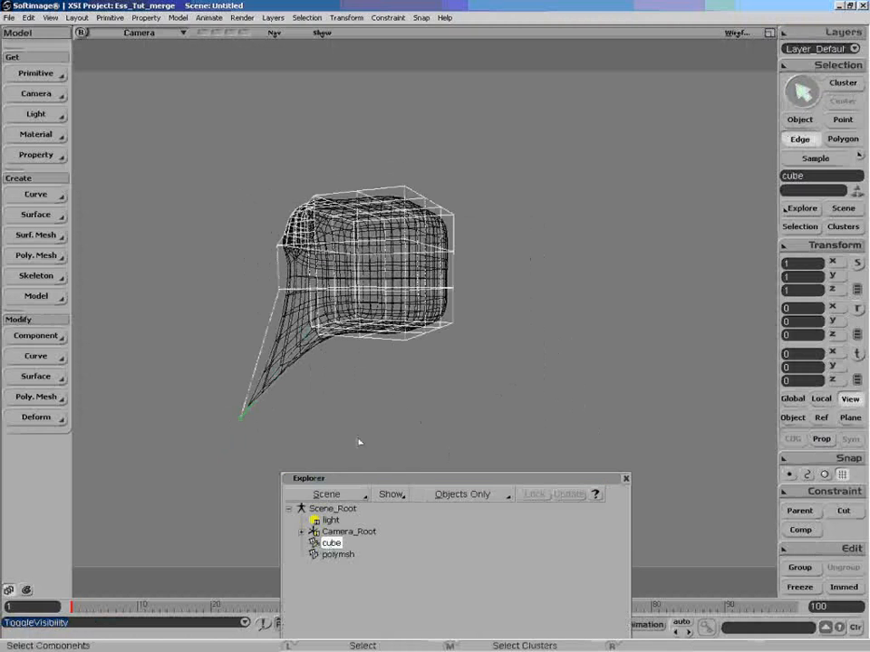
Clear the selection, close the explorer and reselect the original cube as an object in the camera view.
key("space")
left_click(416, 468)
left_click(625, 477)
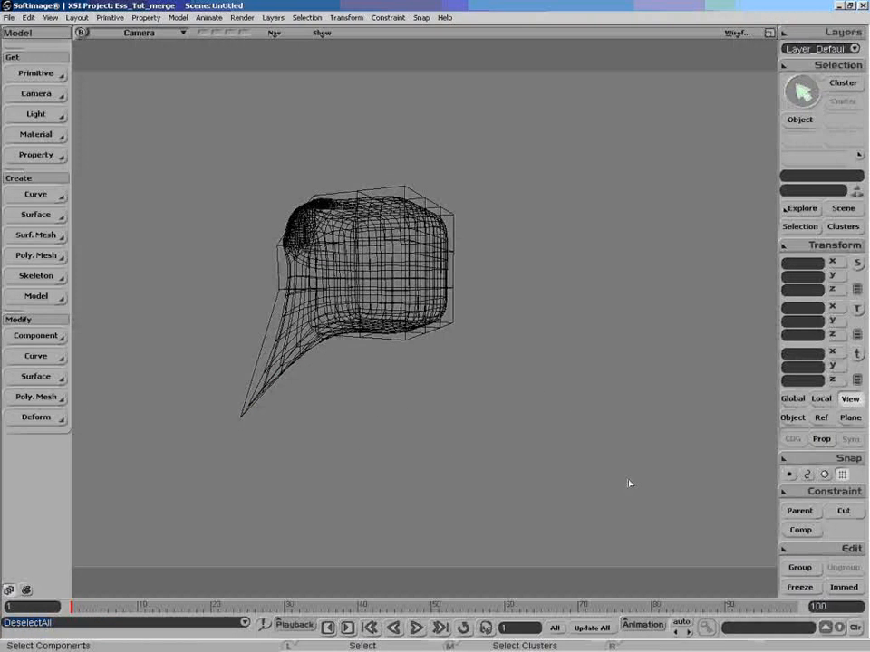
key("space")
left_click(413, 343)
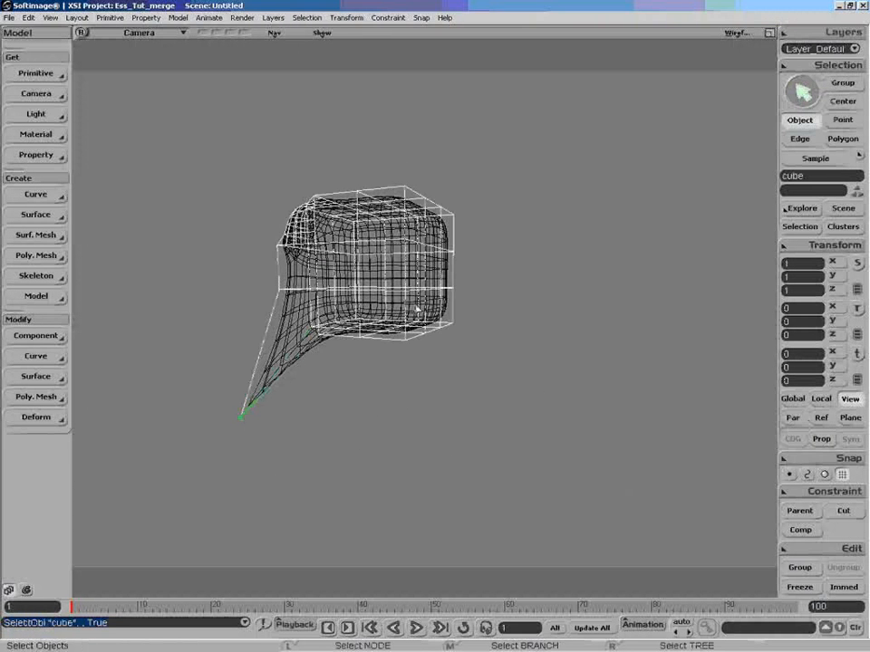
Hide the smoothed subdivision mesh and reselect the original cube cage with edge selection active.
left_click(419, 308)
key("e")
key("h")
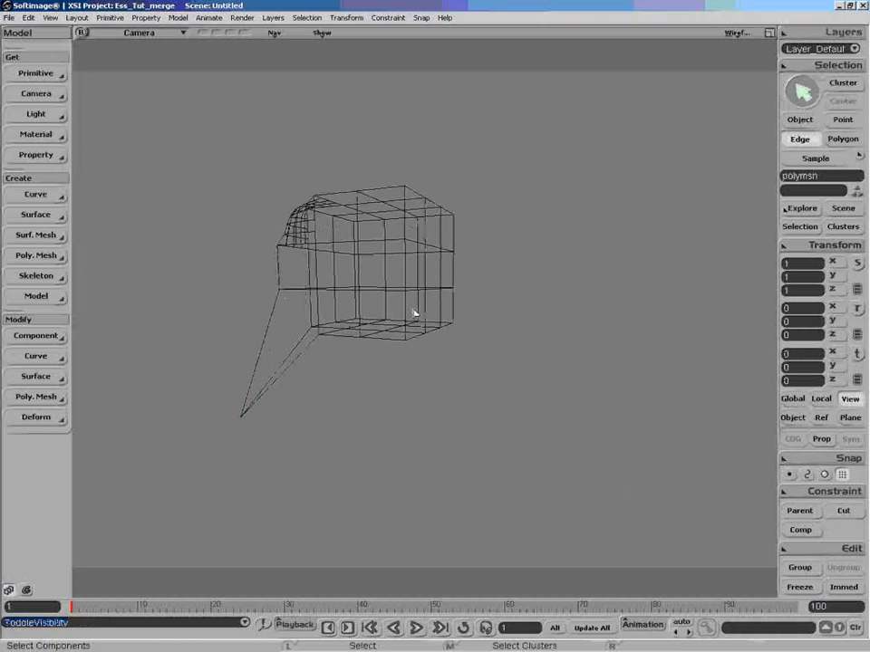
key("space")
left_click(409, 349)
key("e")
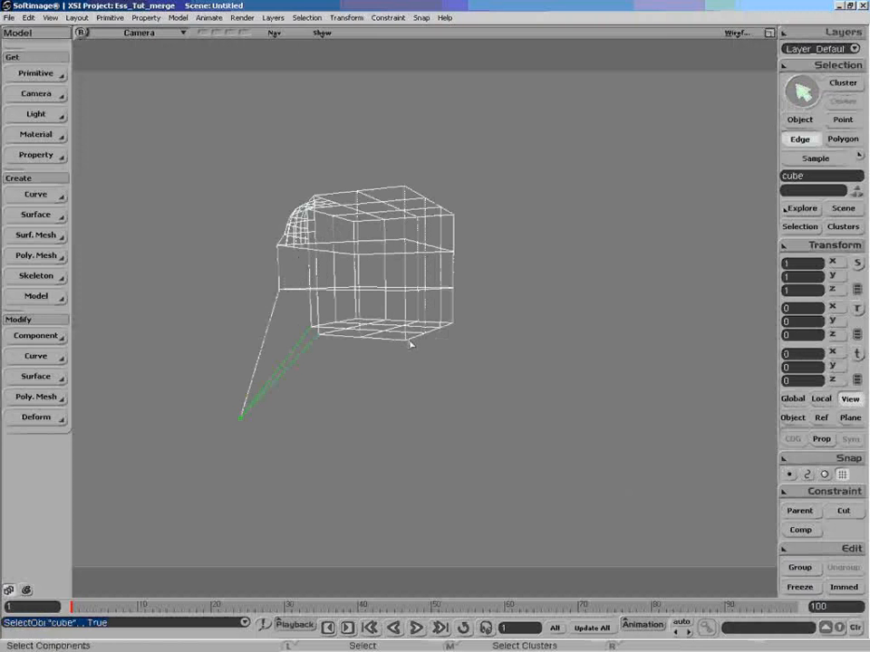
Change the viewport from Camera to the Front view and frame the cube cage with its pulled-out corner.
key("o")
left_click_drag(410, 344, 321, 380)
left_click(108, 32)
left_click(126, 94)
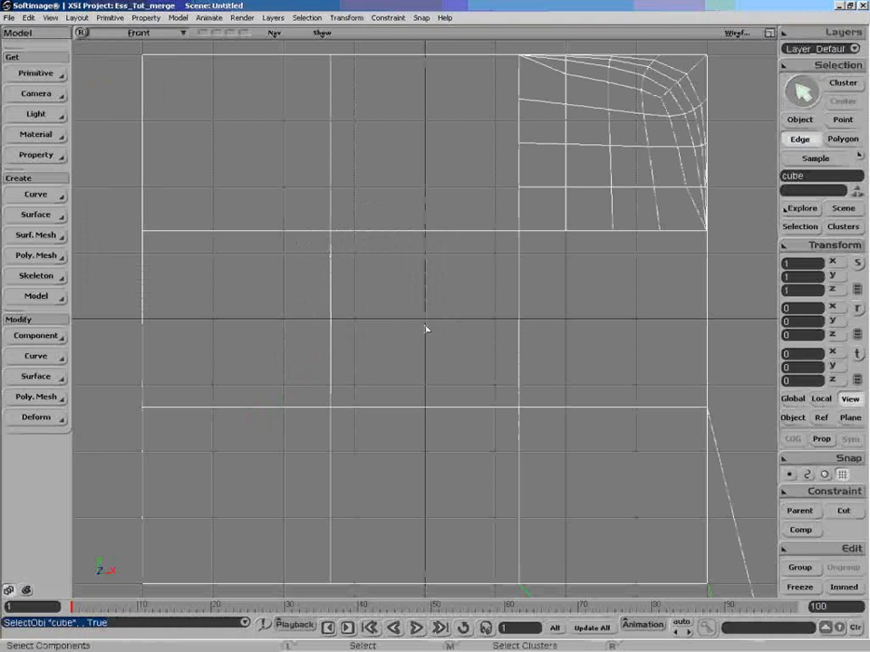
key("a")
Draw a four-bone 2D chain from the cage's upper-left area to near the pulled-out corner, and select the cube as a tree.
left_click(36, 275)
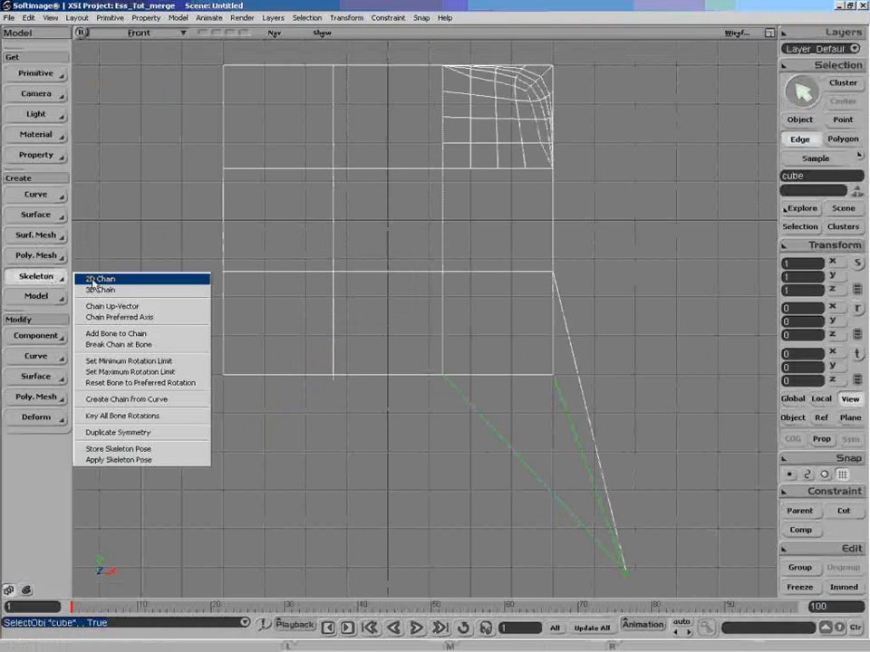
left_click(94, 280)
left_click(237, 107)
left_click(372, 147)
left_click(369, 256)
left_click(495, 281)
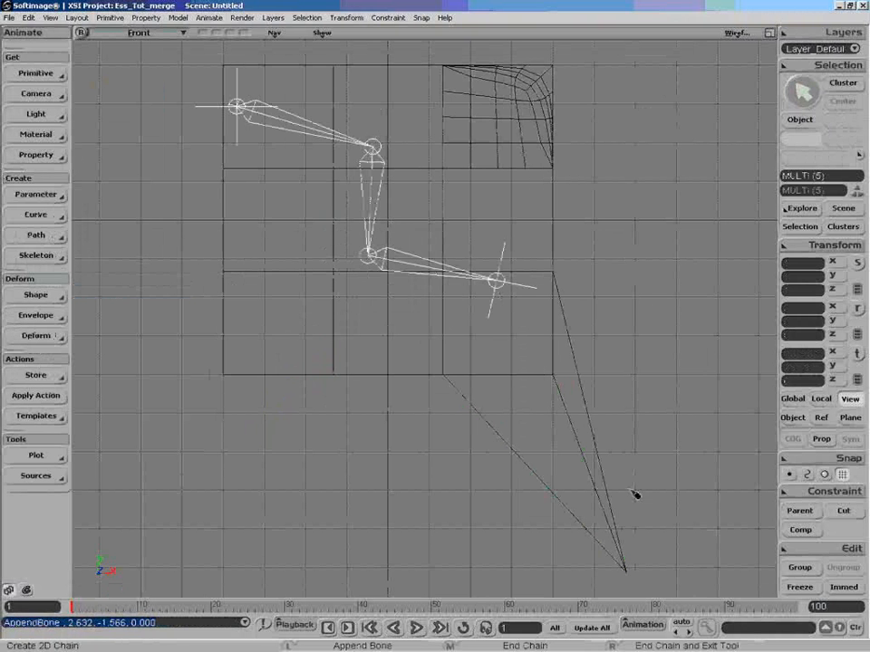
left_click(608, 529)
key("space")
right_click(494, 430)
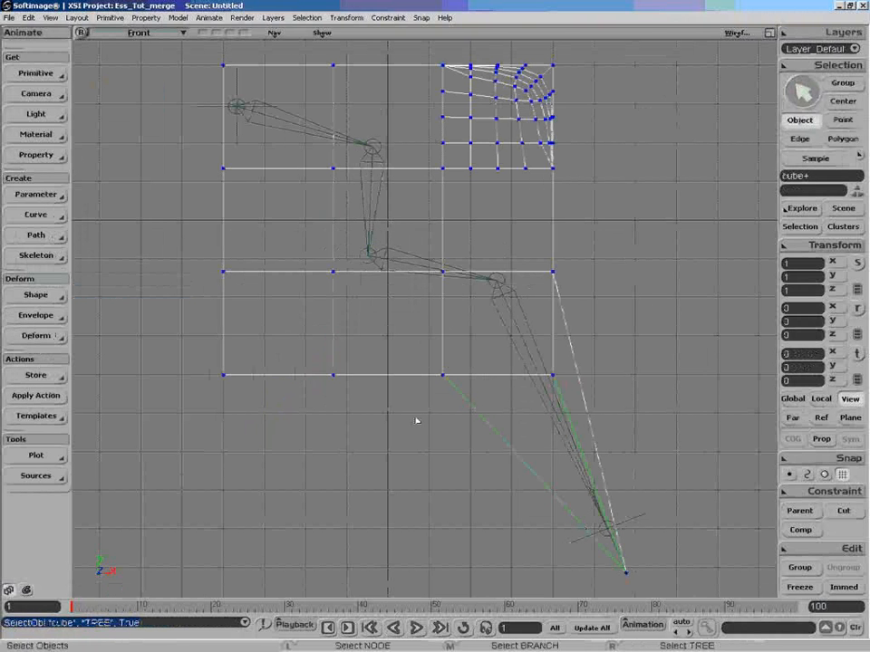
left_click(54, 316)
left_click(100, 319)
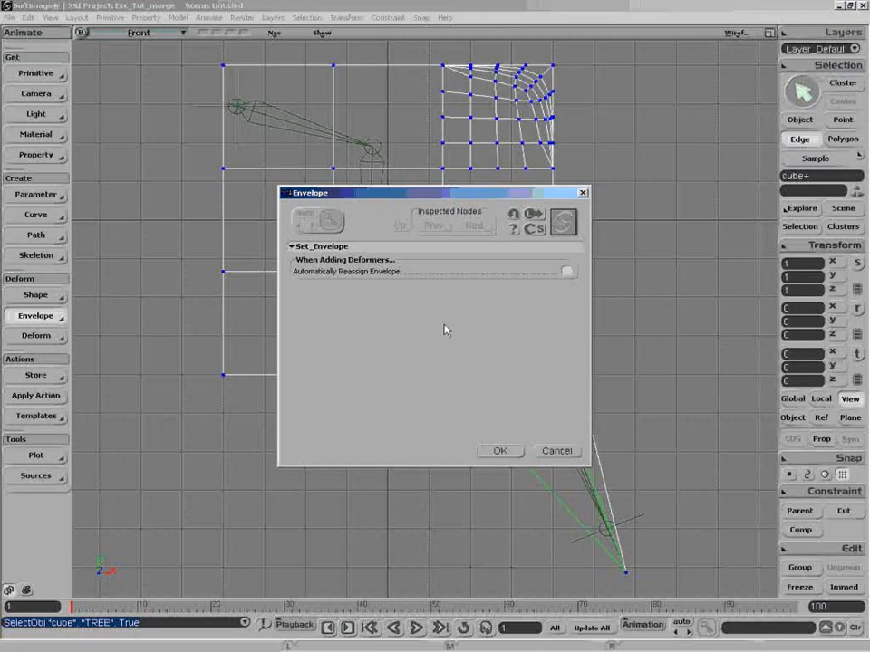
left_click(499, 451)
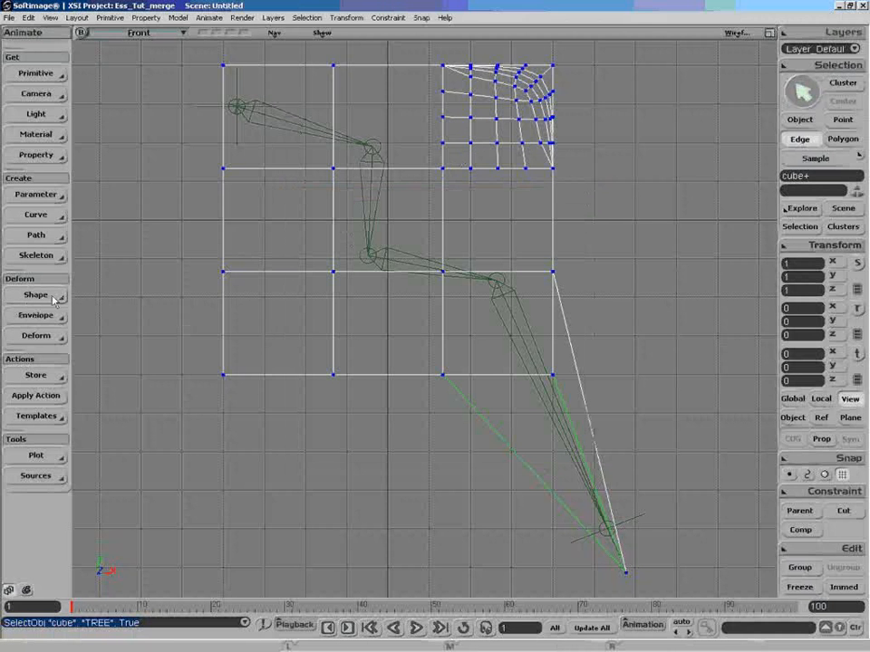
left_click(43, 257)
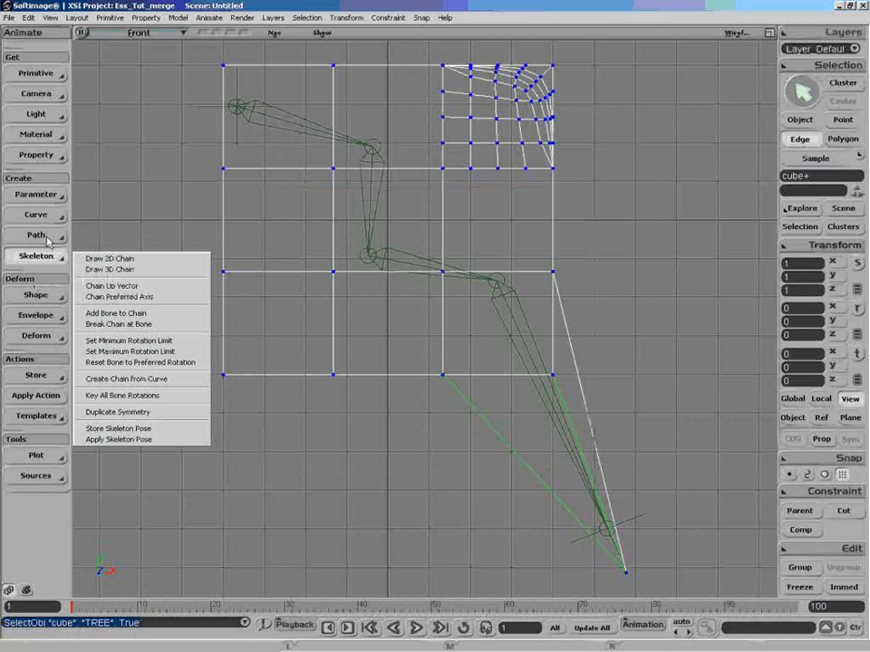
Envelope the cube to the whole bone chain without automatic reassignment, accepting the default distance-based weight assignment.
left_click(37, 316)
left_click(104, 317)
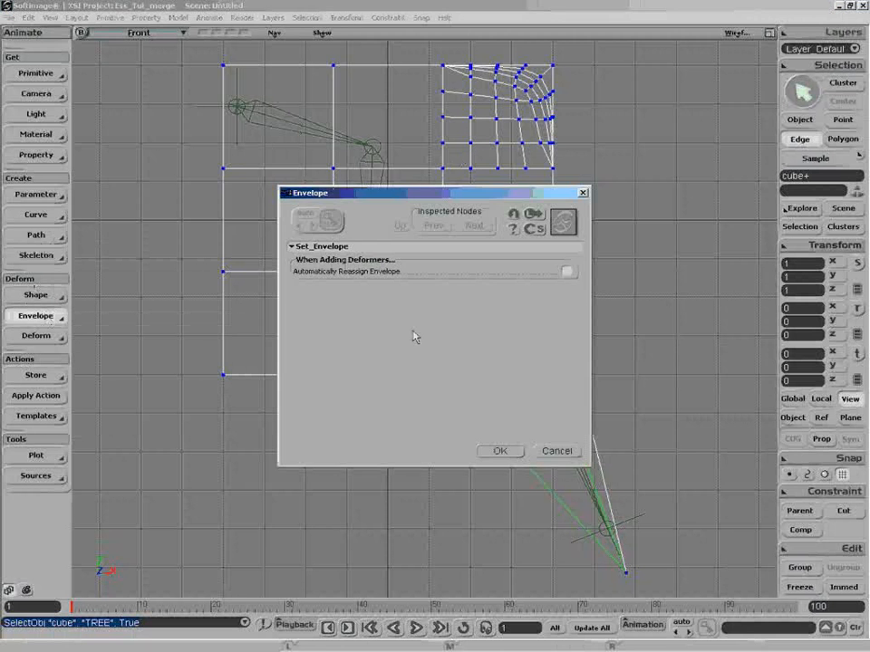
left_click(508, 452)
middle_click(289, 127)
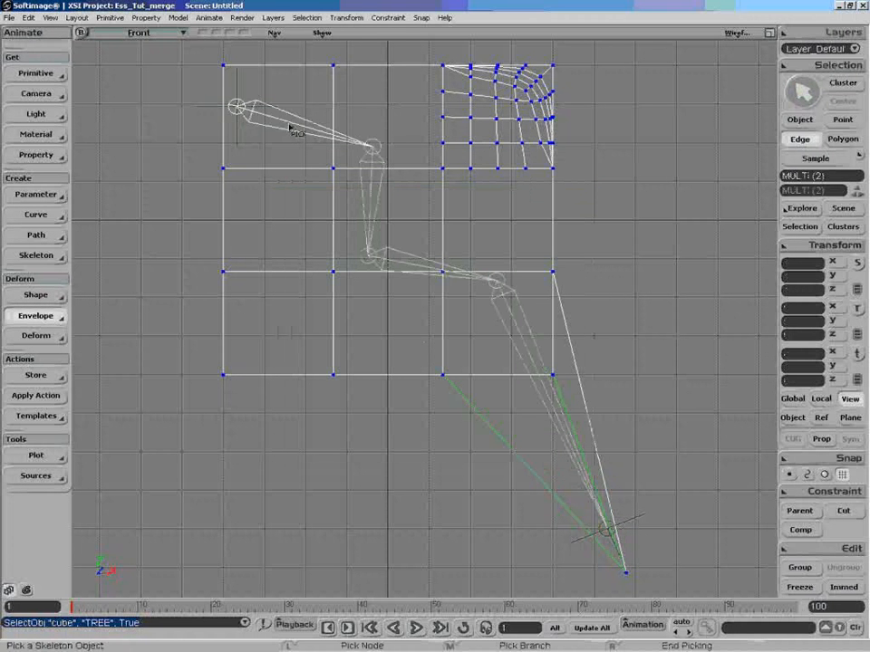
right_click(644, 215)
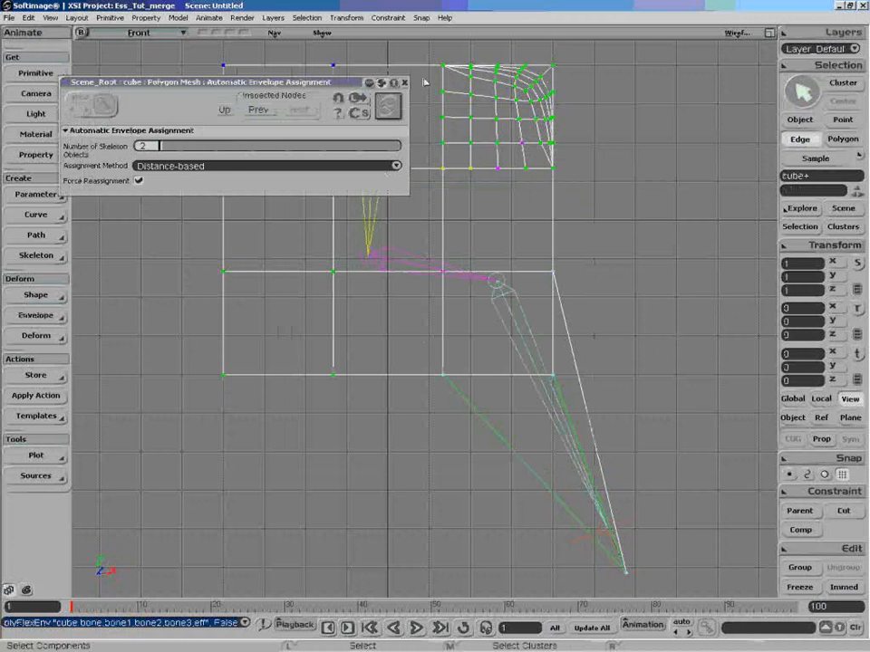
left_click(404, 83)
Select the chain's effector and translate it in the Front view to about X 13.48, Y -9.36 to deform the cage.
key("space")
left_click(606, 526)
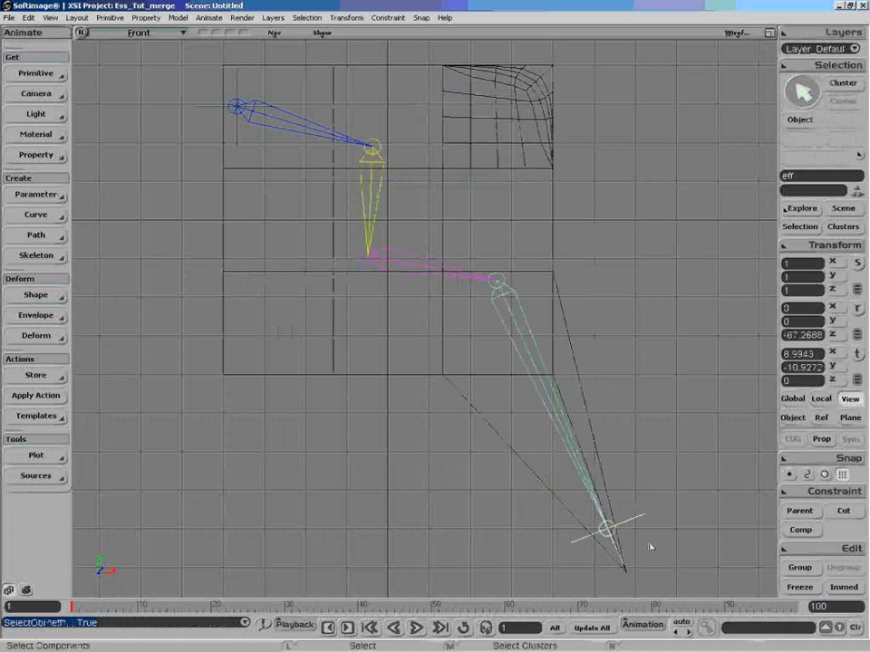
key("v")
left_click_drag(639, 525, 395, 444)
left_click_drag(524, 469, 823, 465)
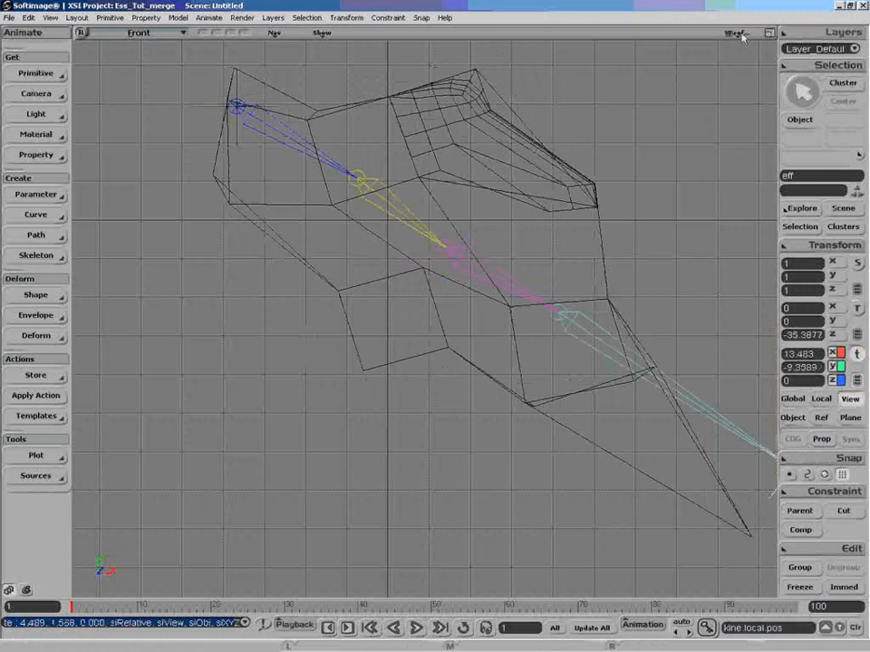
Unhide the subdivision mesh through the scene explorer and hide the cube cage.
key("8")
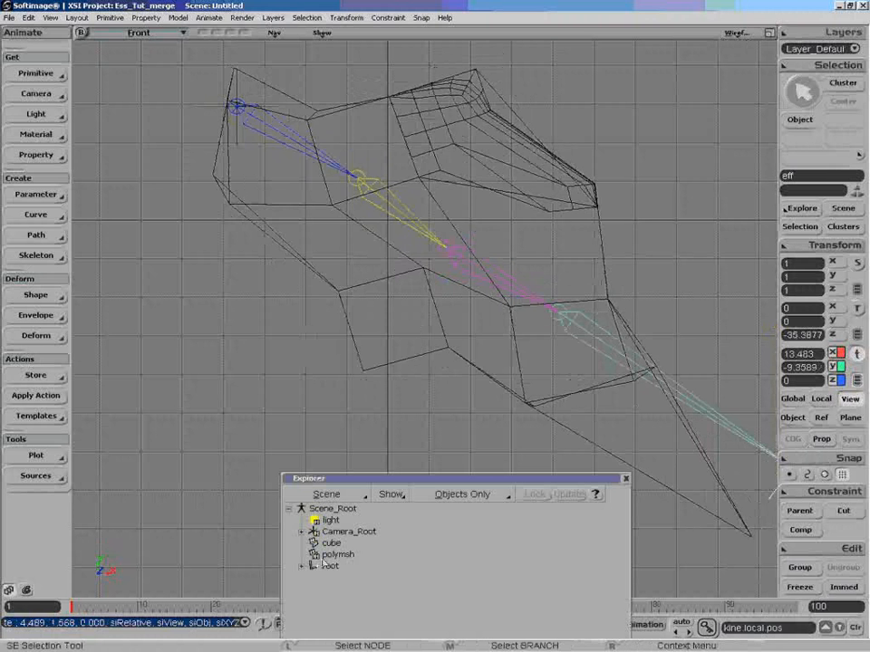
left_click(335, 554)
key("h")
left_click(333, 545)
key("h")
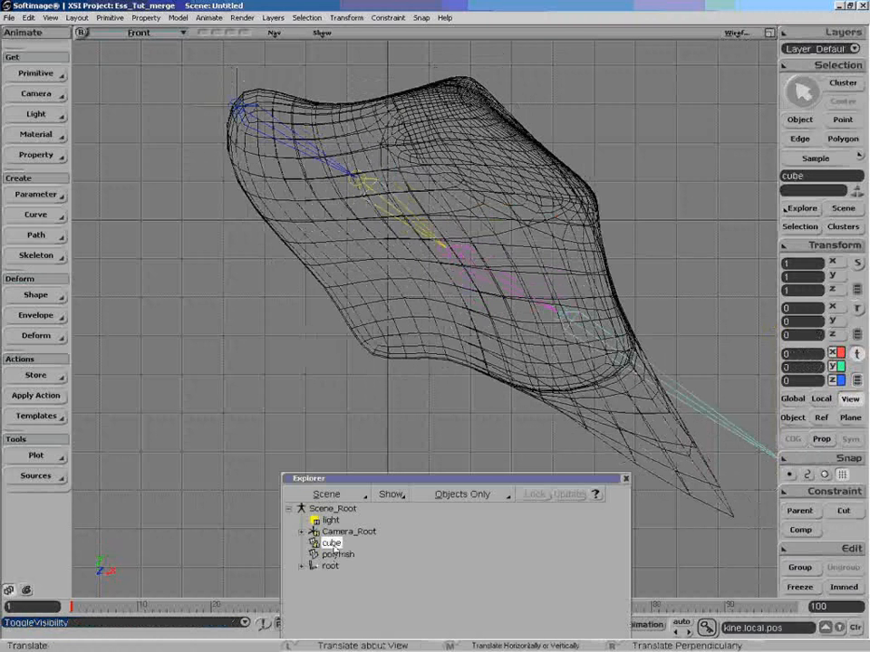
Toggle the subdivision mesh's visibility off and on, unhide the cube cage as well, and close the explorer.
left_click(338, 554)
key("h")
key("h")
left_click(332, 543)
key("h")
left_click_drag(555, 511, 555, 501)
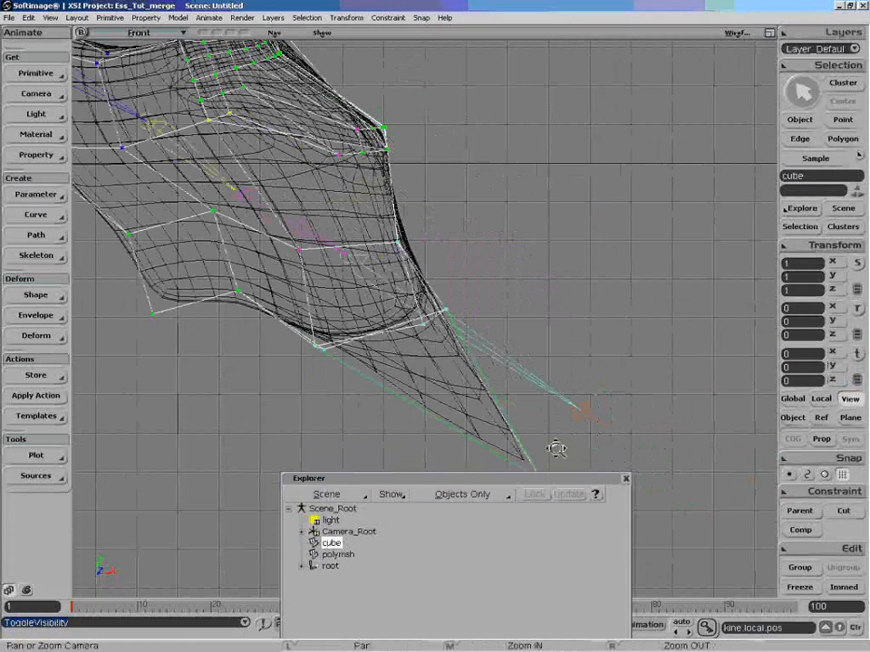
left_click(625, 481)
Select the smoothed subdivision mesh as an object and delete it, keeping only the enveloped cube cage and the chain.
key("space")
key("e")
key("o")
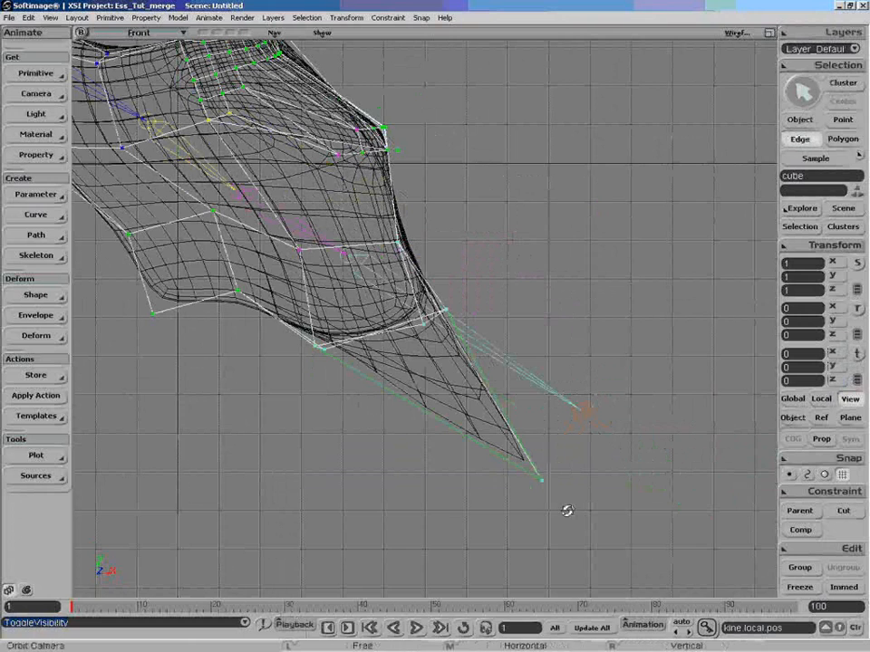
key("v")
key("z")
scroll(543, 485, "down", 5)
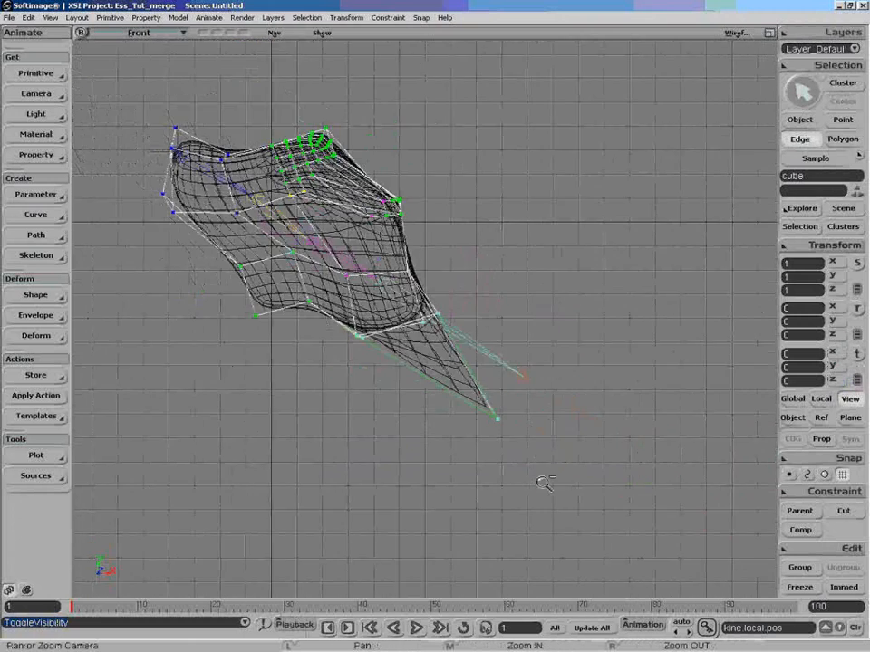
left_click_drag(542, 481, 559, 486)
key("space")
left_click(476, 365)
key("Delete")
Select the cube cage, add a Geometry Approximation property to it and show its Polygon Mesh settings.
left_click(475, 384)
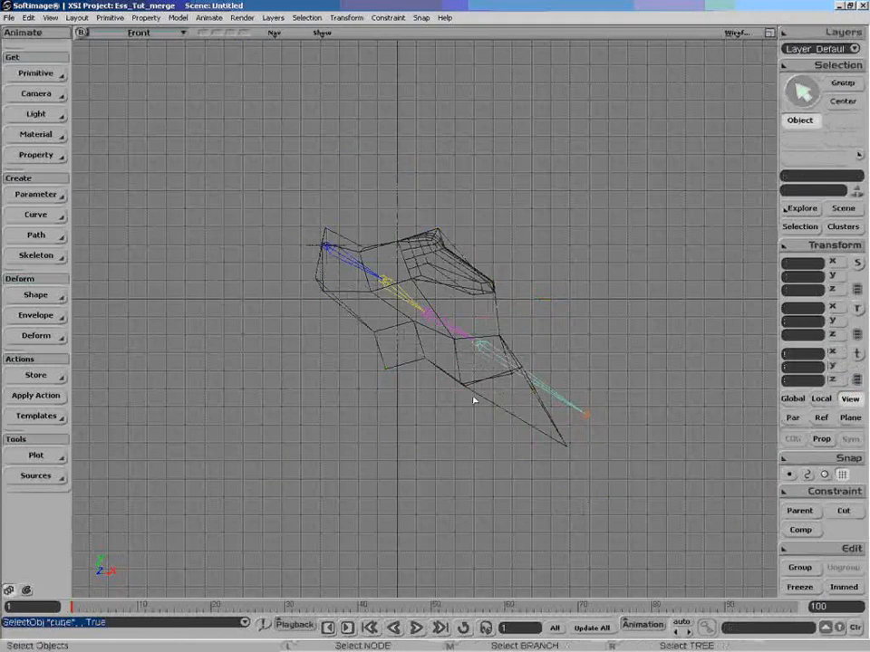
key("v")
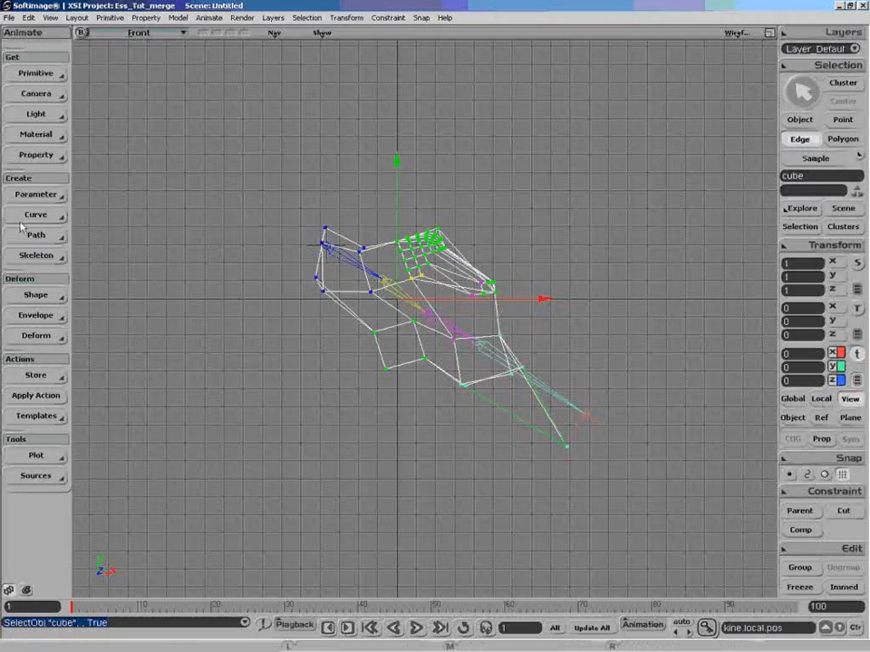
left_click(41, 155)
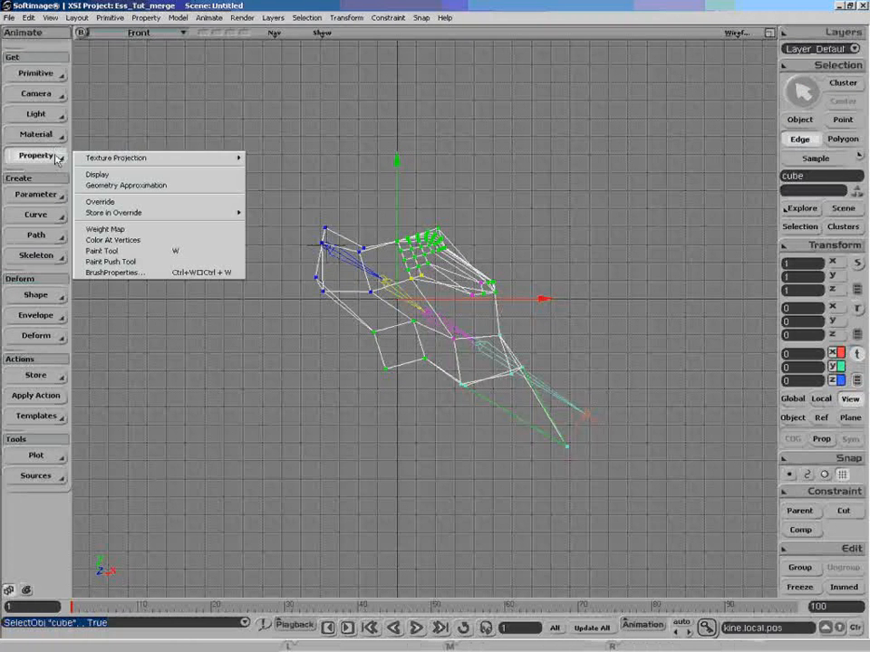
left_click(130, 187)
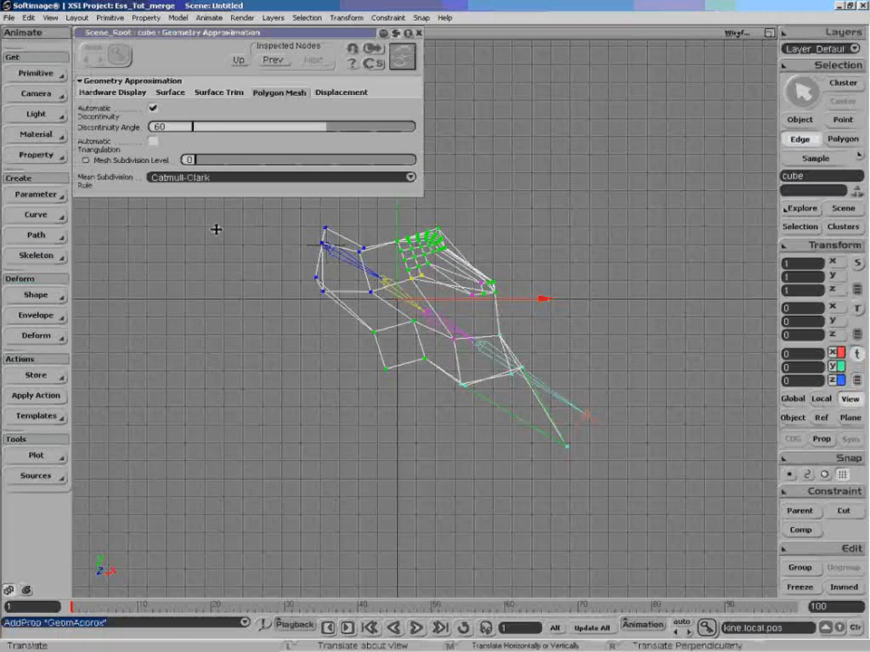
left_click(220, 92)
left_click(275, 94)
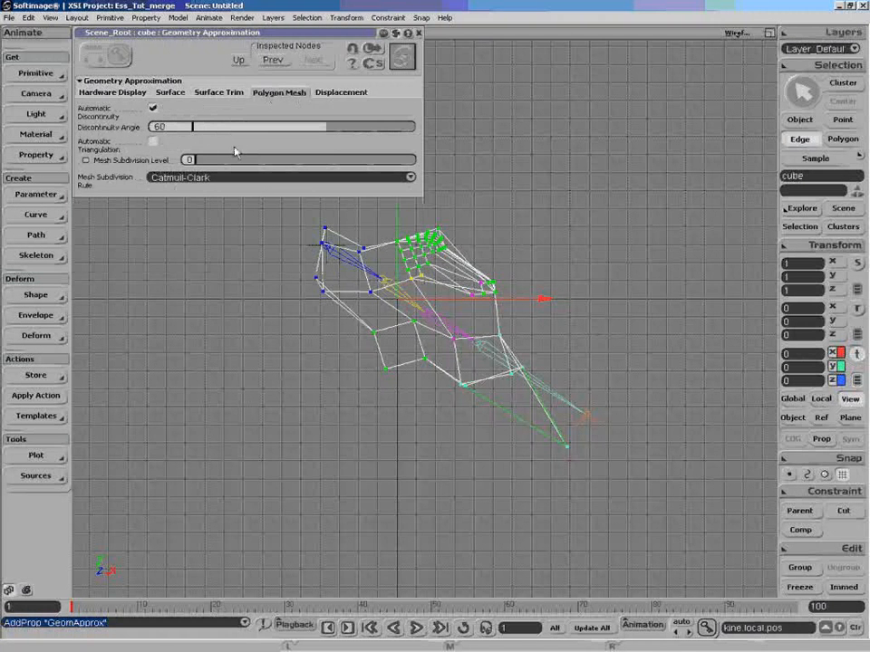